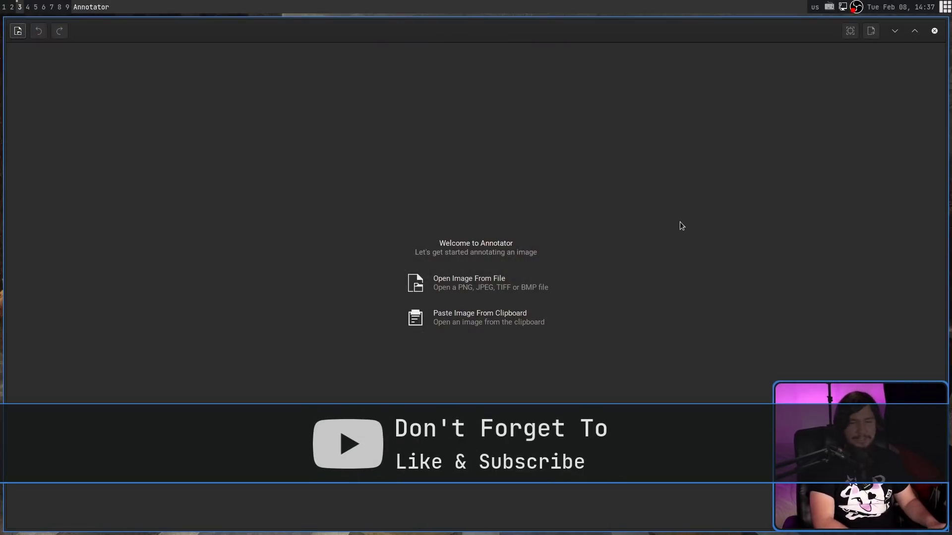
- Press Ctrl+O on the welcome screen to bring up the Open Image File dialog
key(ctrl+o)
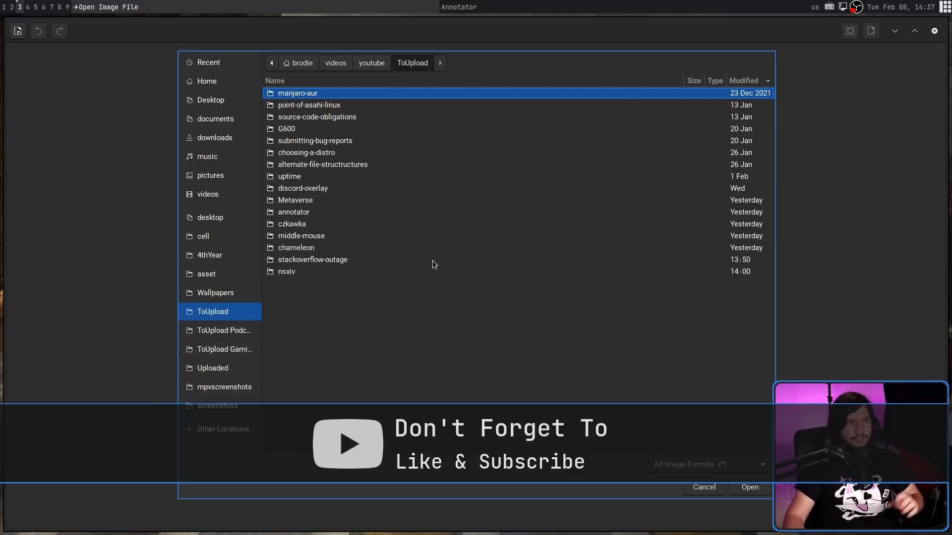
- Open logan-gameboy-00:02:13.333.jpg from the mpvscreenshots folder
click(224, 387)
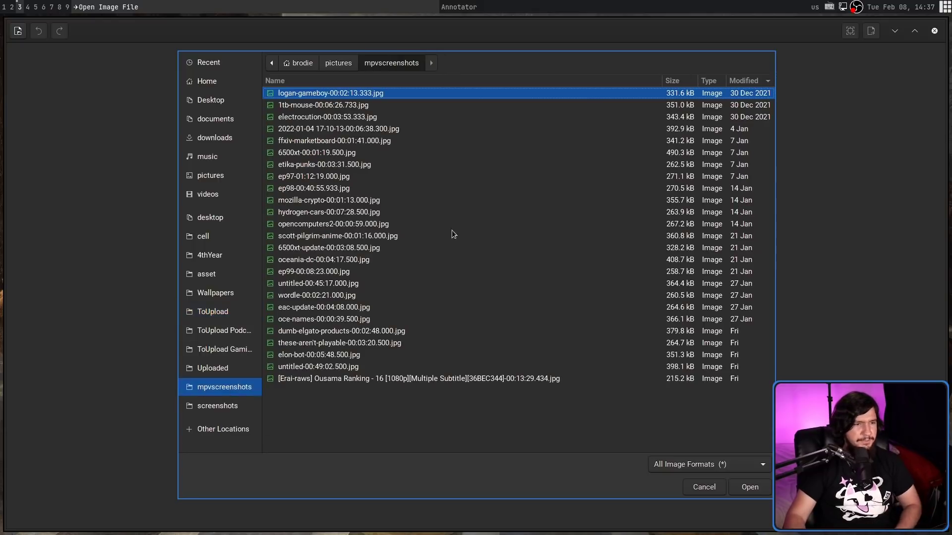
double_click(339, 96)
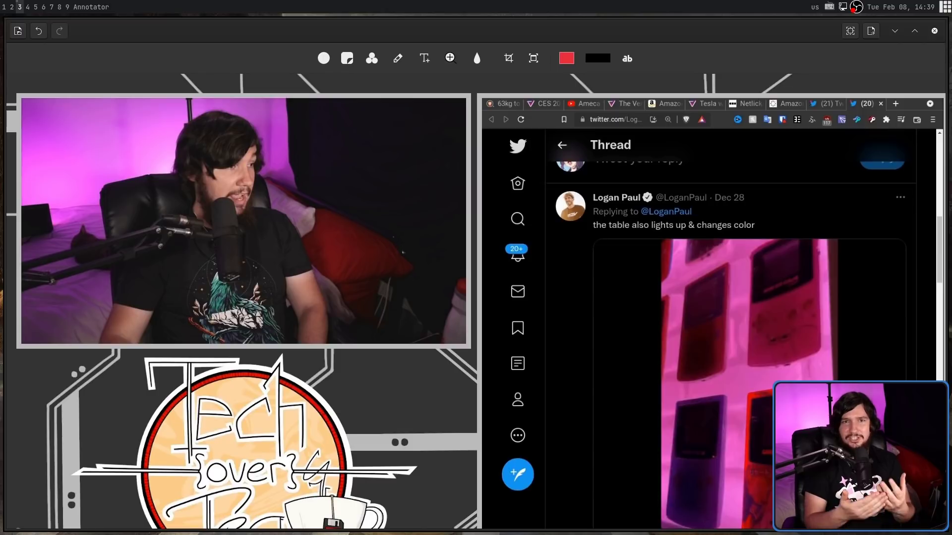
- Draw a hollow red rectangle framing the face in the webcam area
click(328, 59)
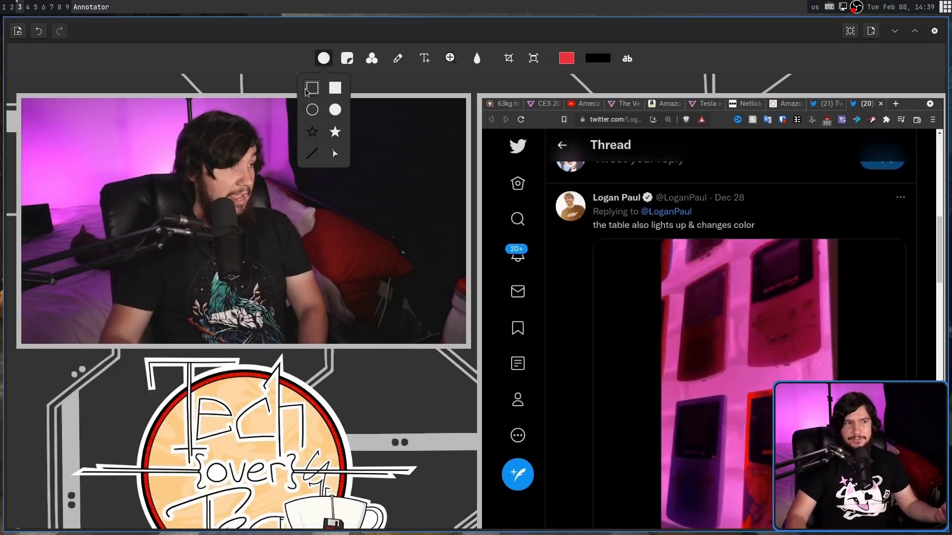
click(311, 90)
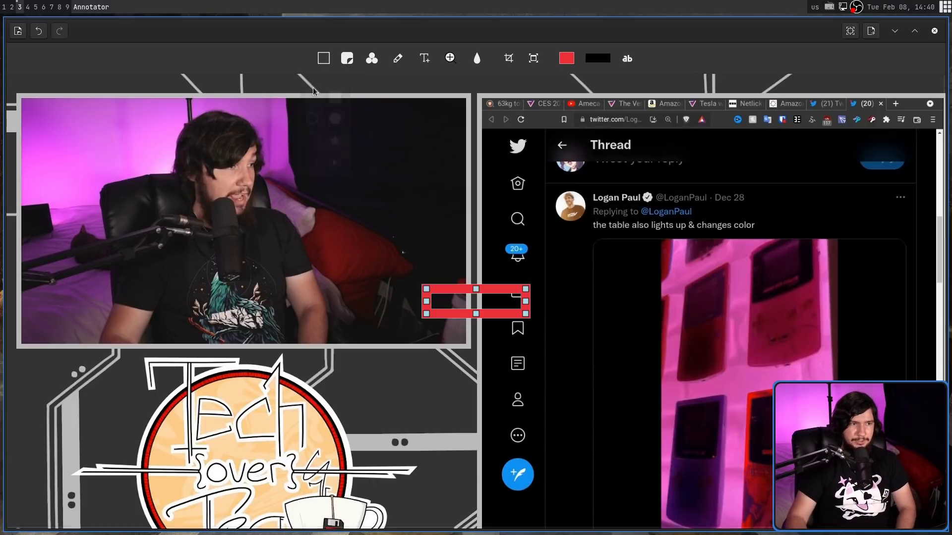
drag(459, 292, 178, 110)
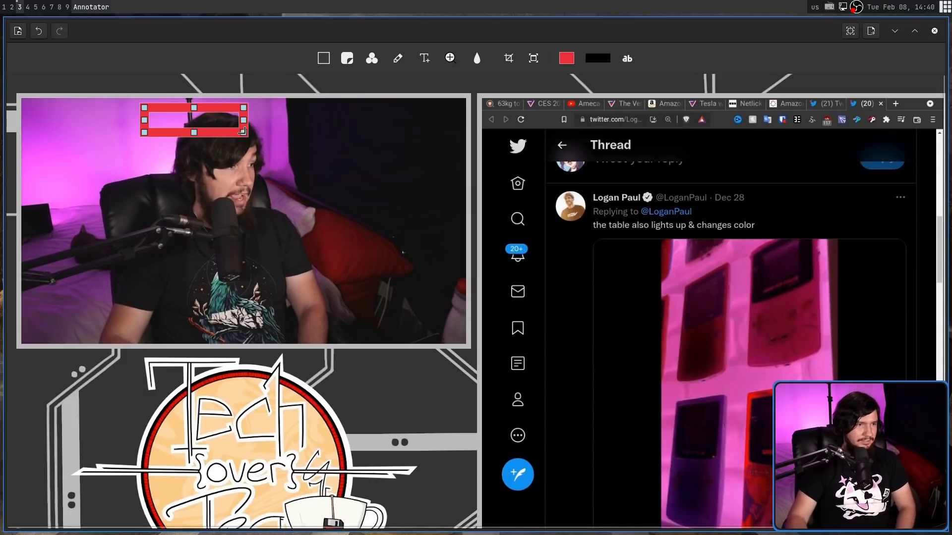
drag(243, 132, 266, 240)
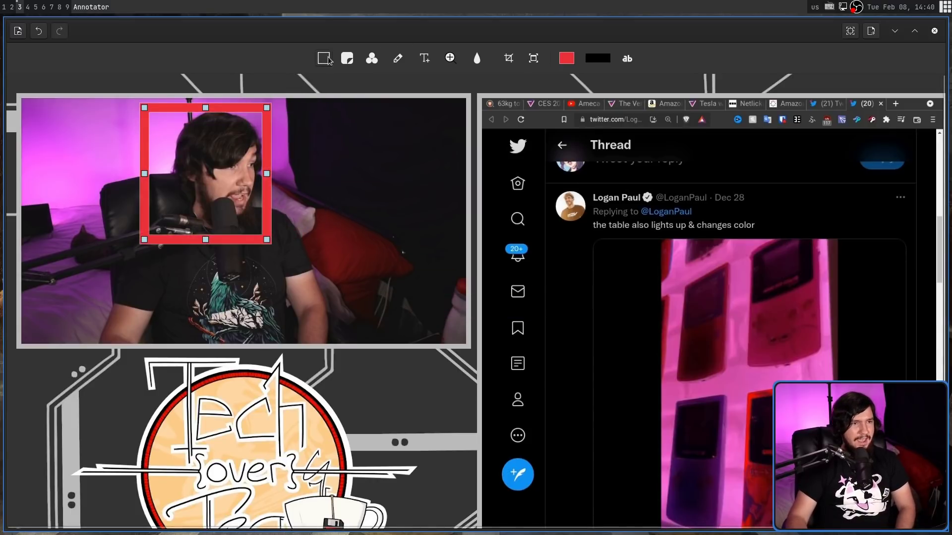
- Add a large filled red ellipse covering the logo
scroll(444, 212, down, 2)
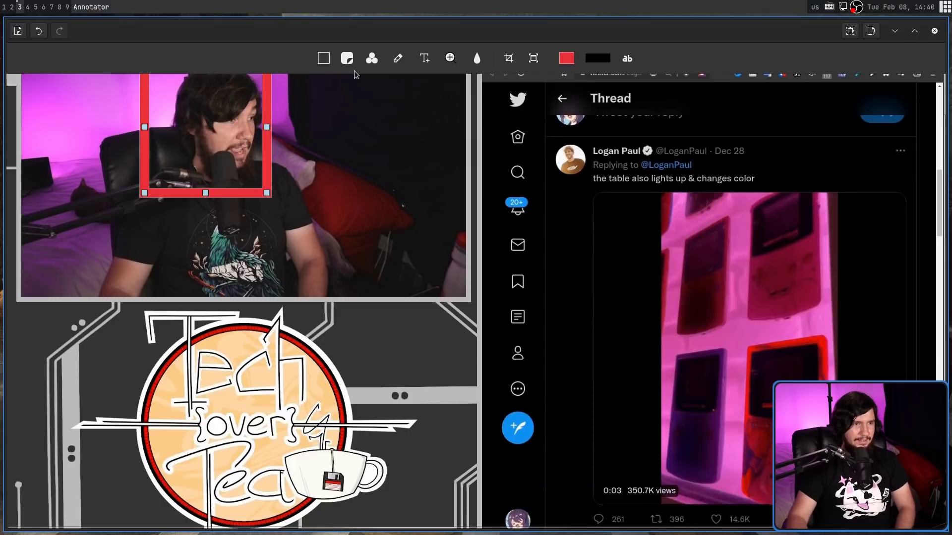
click(323, 58)
click(336, 109)
scroll(447, 333, down, 3)
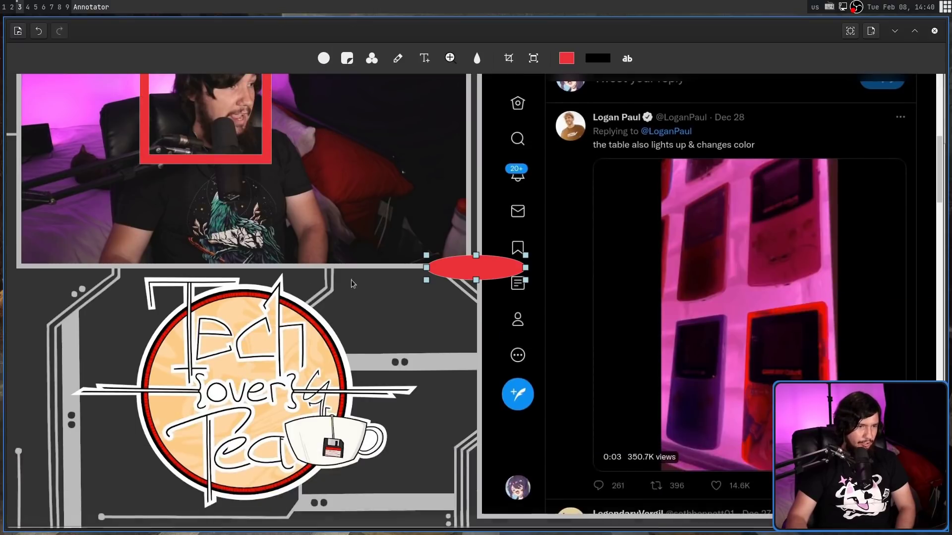
drag(521, 277, 391, 516)
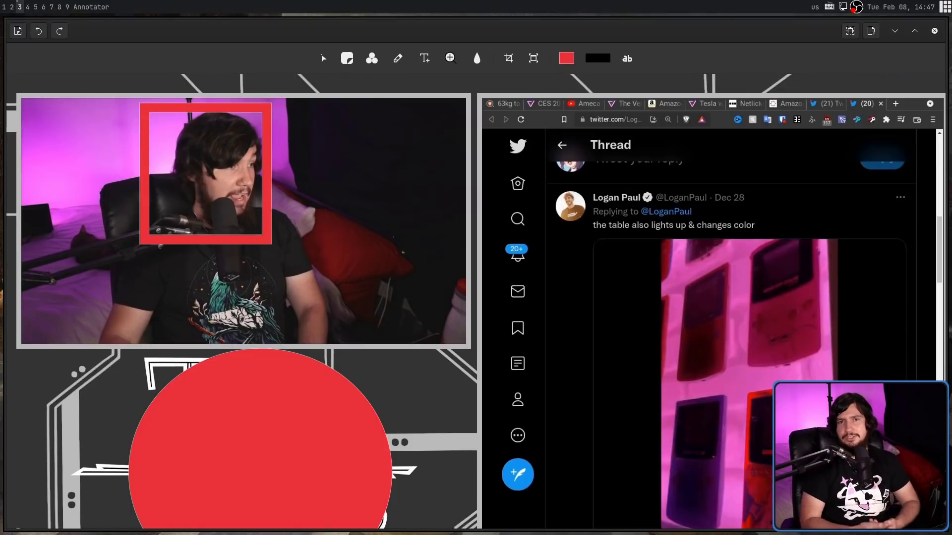
- Draw a red straight line across the screenshot
click(325, 58)
click(309, 157)
mouse_move(427, 301)
mouse_down()
mouse_move(525, 302)
mouse_move(472, 275)
mouse_move(438, 235)
mouse_move(516, 171)
mouse_move(512, 160)
mouse_up()
- Add a red arrow beside the Thread heading pointing up-right at the bird logo
click(326, 59)
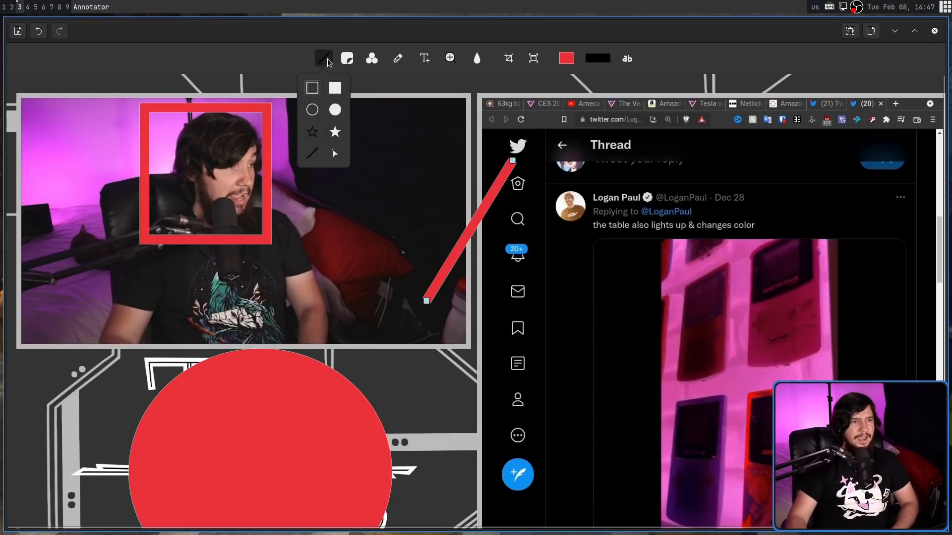
click(336, 154)
drag(591, 137, 491, 137)
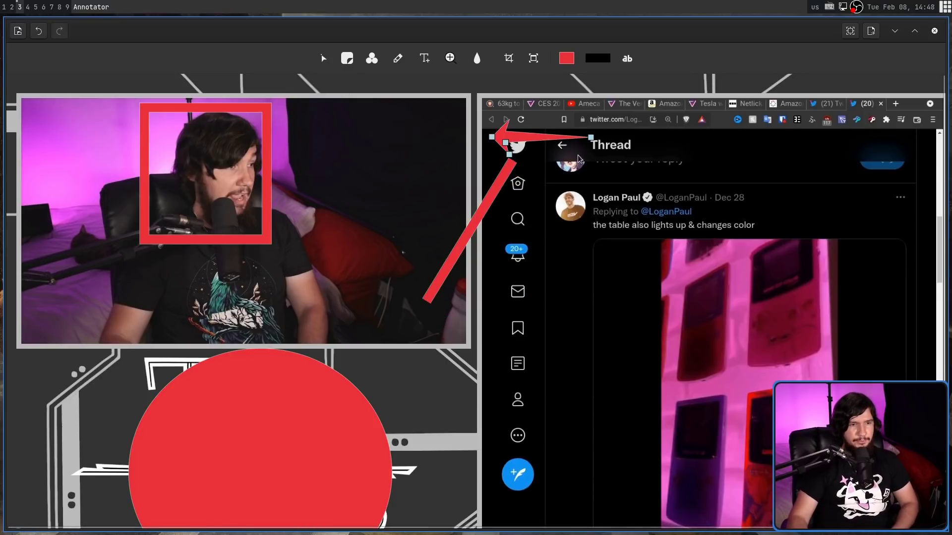
drag(591, 137, 517, 148)
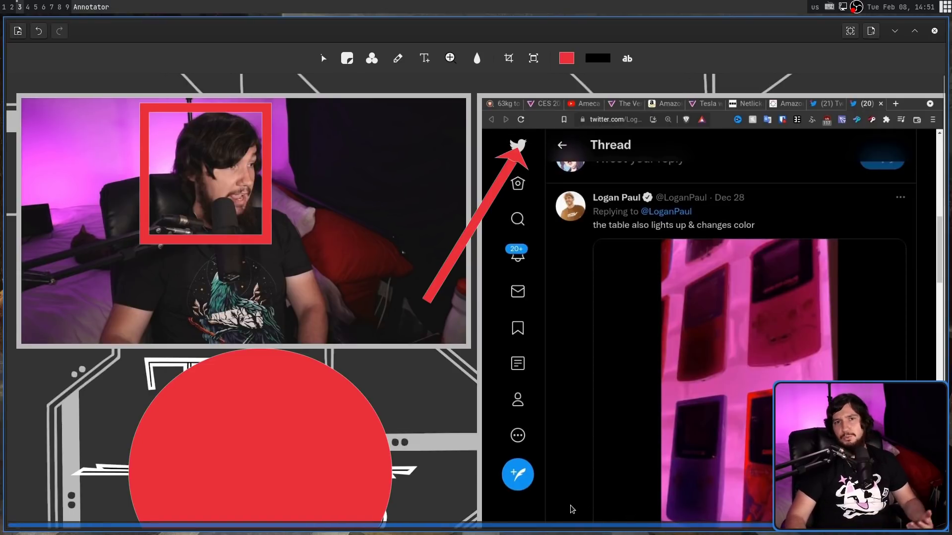
scroll(610, 285, down, 2)
scroll(610, 284, up, 2)
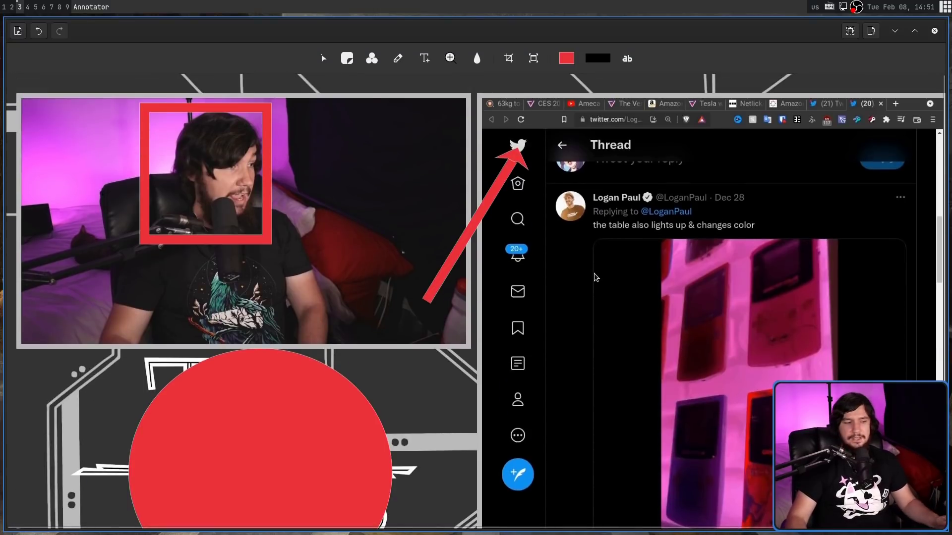
scroll(597, 276, right, 1)
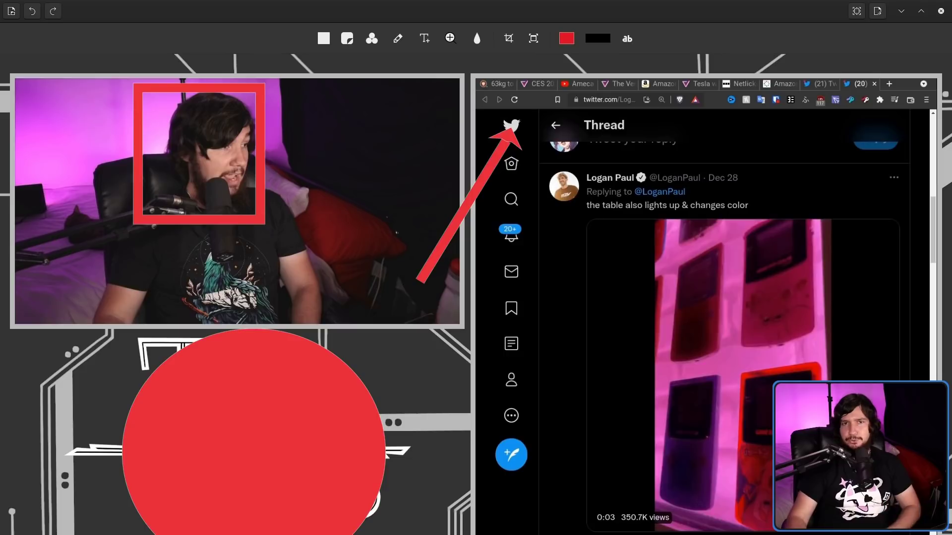
- Circle the tweet's profile avatar with a red freehand stroke, undoing a stray sidebar stroke
click(399, 39)
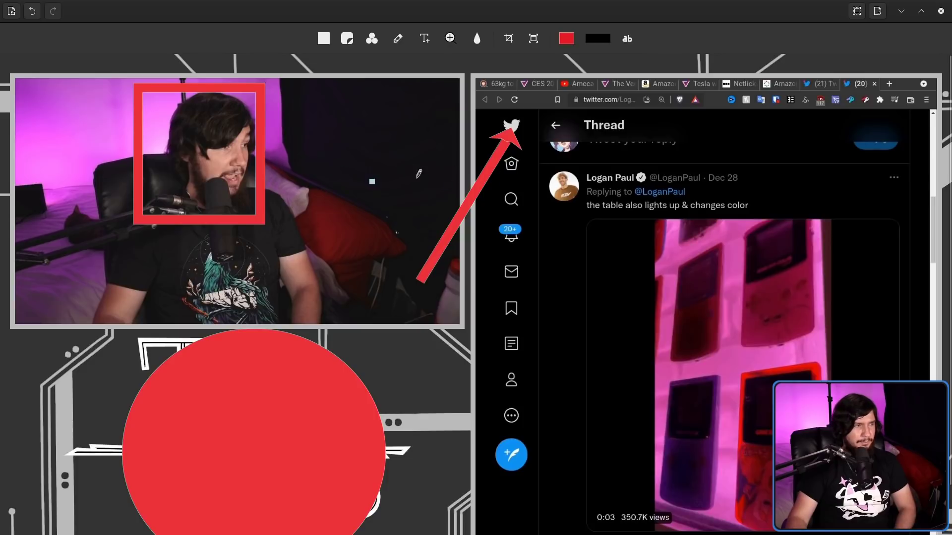
mouse_move(579, 163)
mouse_down()
mouse_move(564, 156)
mouse_move(542, 212)
mouse_move(592, 171)
mouse_move(576, 163)
mouse_up()
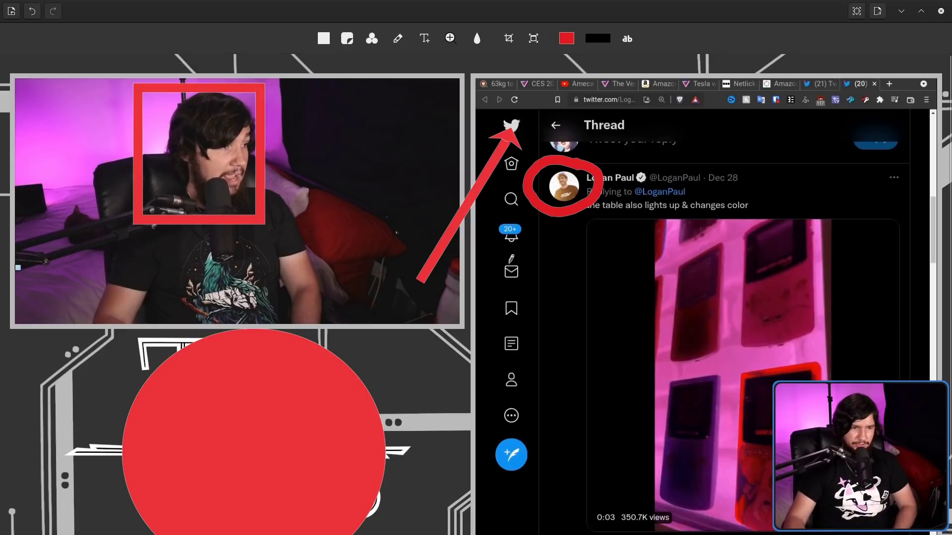
mouse_move(509, 261)
mouse_down()
mouse_move(527, 412)
mouse_move(581, 272)
mouse_move(461, 240)
mouse_up()
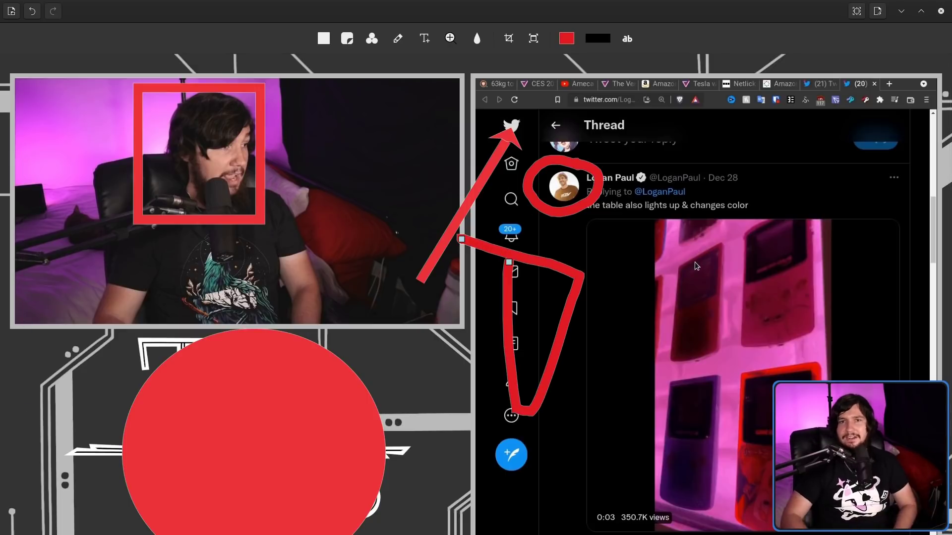
key(ctrl+z)
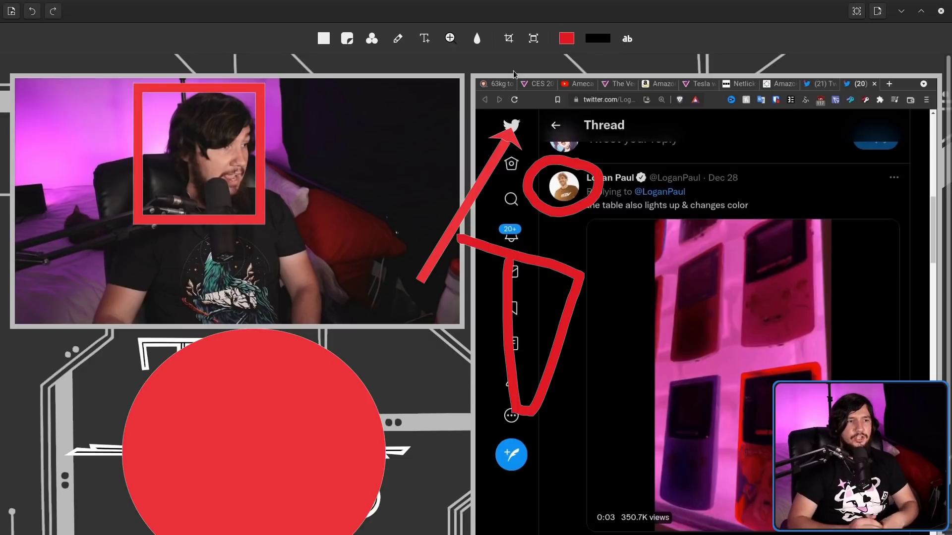
- Scribble a long looping red freehand stroke across the middle, undoing the last stroke
click(398, 39)
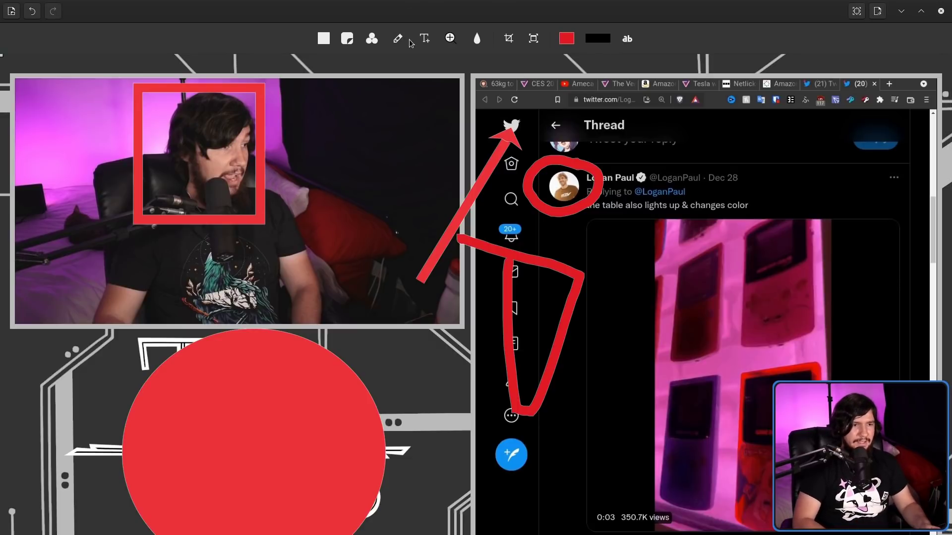
mouse_move(422, 140)
mouse_down()
mouse_move(384, 176)
mouse_move(634, 256)
mouse_move(436, 322)
mouse_move(580, 367)
mouse_move(416, 372)
mouse_move(381, 298)
mouse_move(461, 178)
mouse_move(397, 213)
mouse_move(499, 317)
mouse_move(651, 227)
mouse_up()
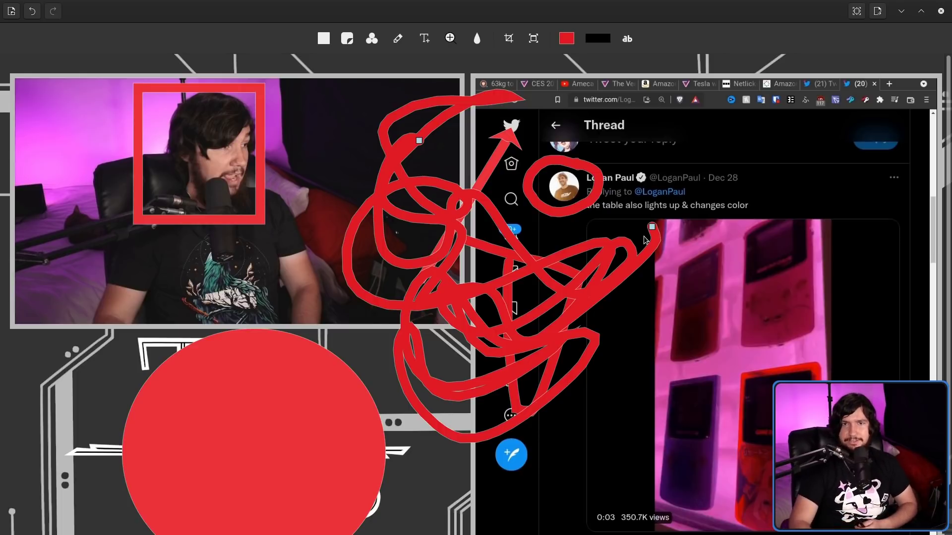
key(ctrl+z)
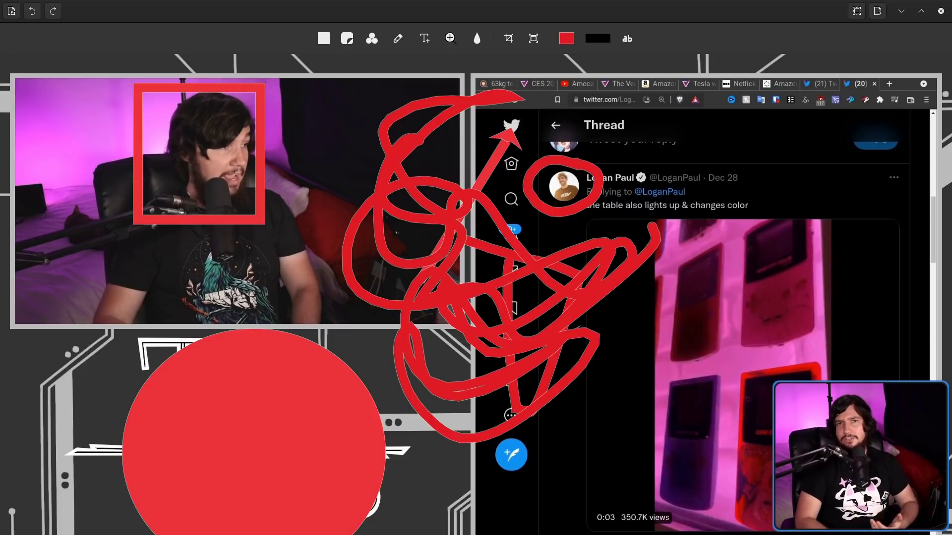
- Draw two wavy red freehand curves down the right side over the tweet's video
click(401, 40)
mouse_move(727, 146)
mouse_down()
mouse_move(738, 256)
mouse_move(844, 328)
mouse_up()
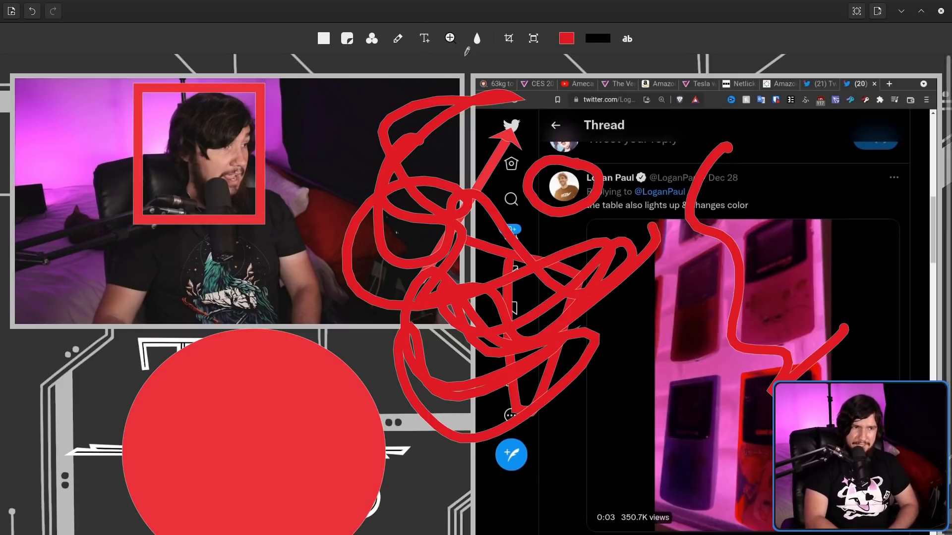
mouse_move(799, 108)
mouse_down()
mouse_move(853, 232)
mouse_move(890, 285)
mouse_move(852, 290)
mouse_move(785, 249)
mouse_move(742, 77)
mouse_move(704, 111)
mouse_up()
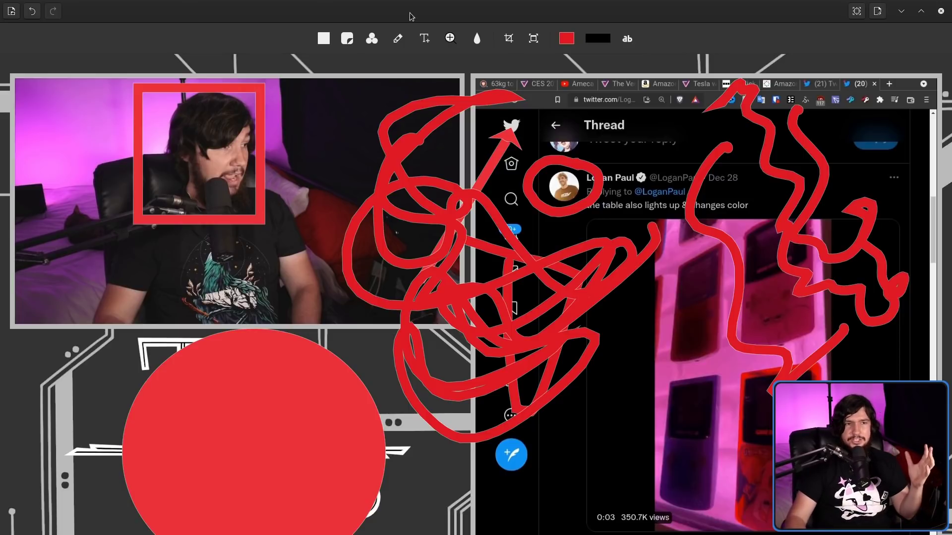
- Try a light blue freehand stroke on the webcam area, then undo it
click(567, 40)
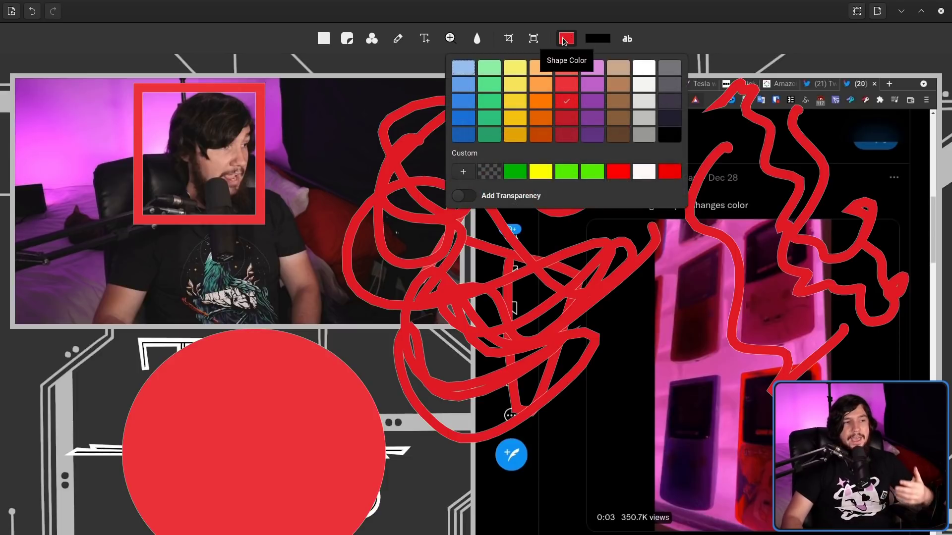
click(465, 87)
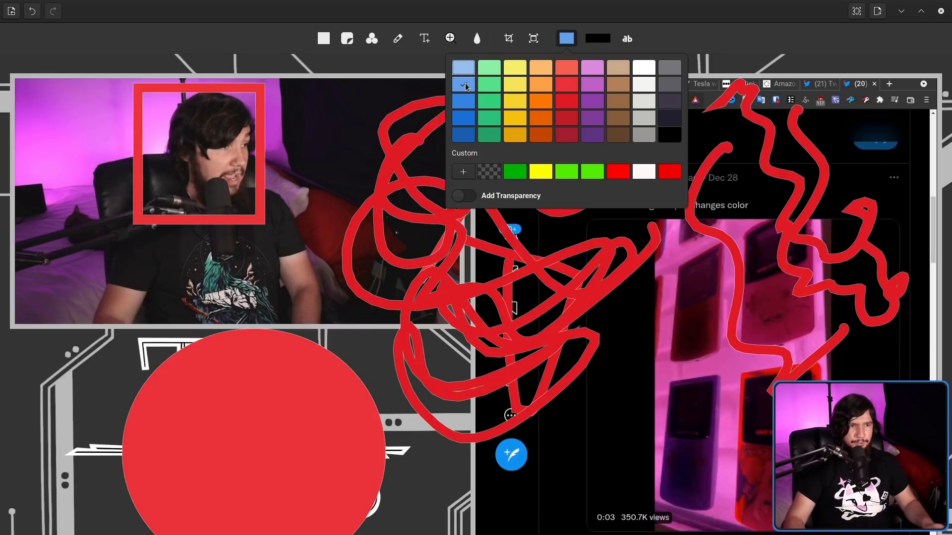
click(397, 36)
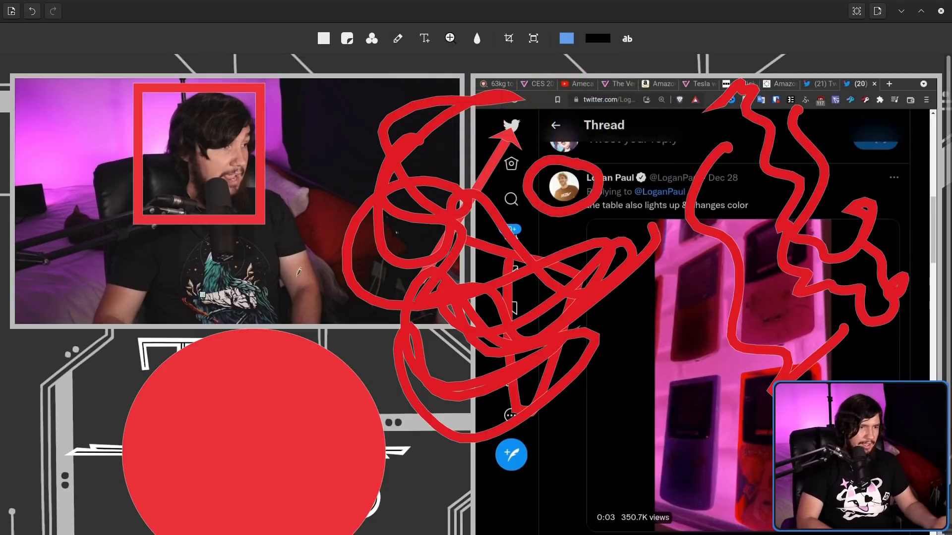
mouse_move(291, 243)
mouse_down()
mouse_move(302, 299)
mouse_move(333, 270)
mouse_up()
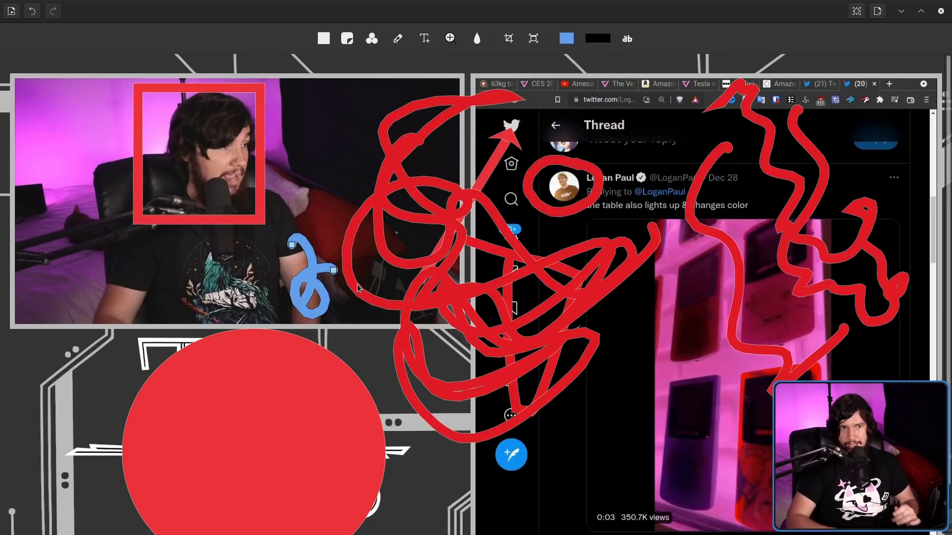
key(ctrl+z)
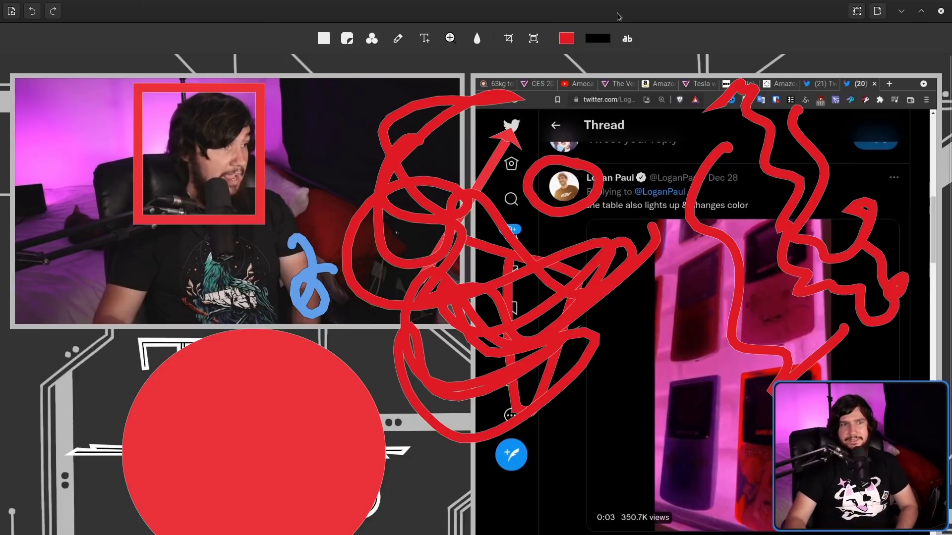
- Switch strokes to the dashed pattern and draw a dashed freehand loop over the consoles video
click(602, 40)
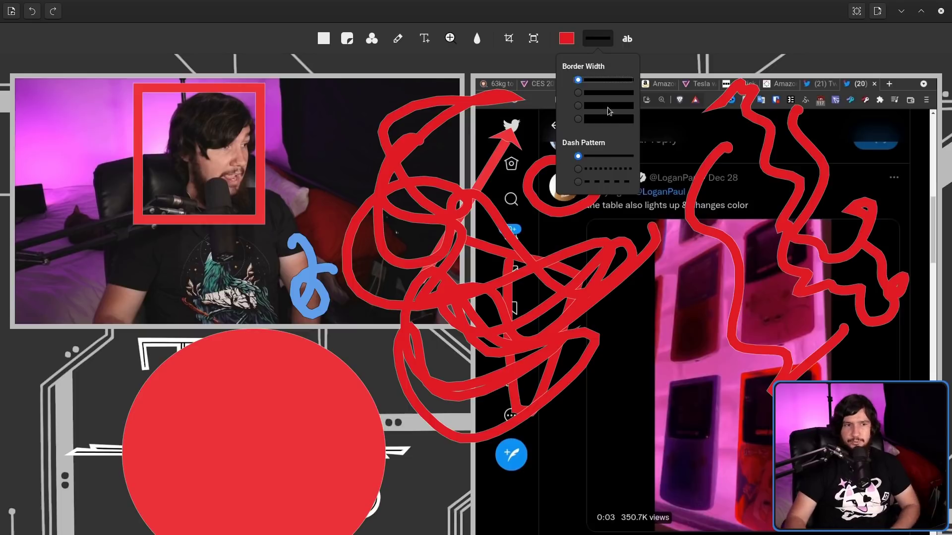
click(605, 182)
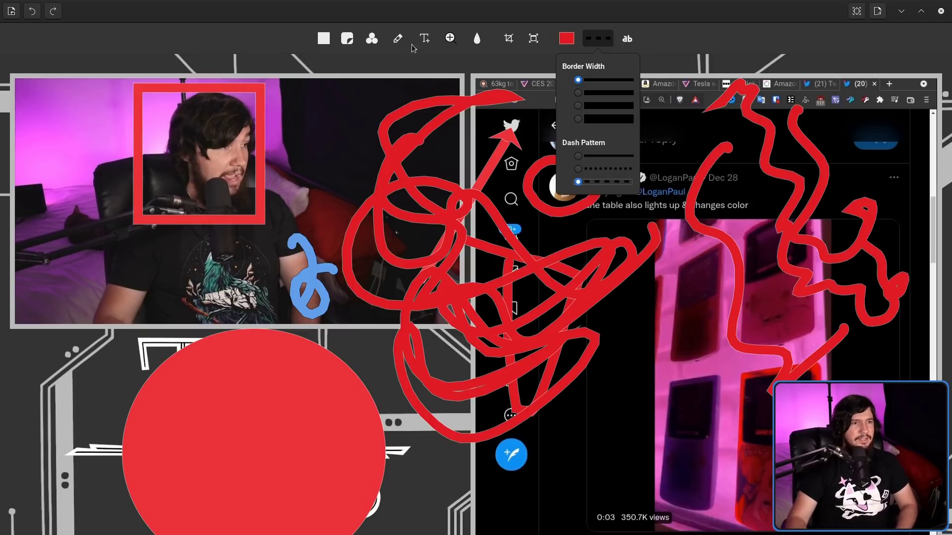
click(397, 39)
mouse_move(689, 338)
mouse_down()
mouse_move(717, 461)
mouse_move(754, 426)
mouse_move(758, 473)
mouse_move(756, 421)
mouse_up()
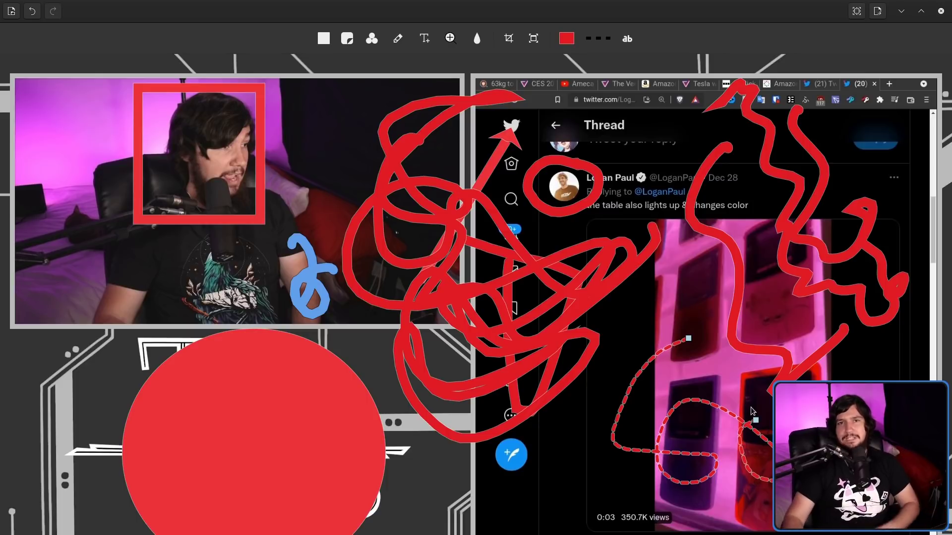
- Give the face rectangle a thinner, dotted border
click(259, 173)
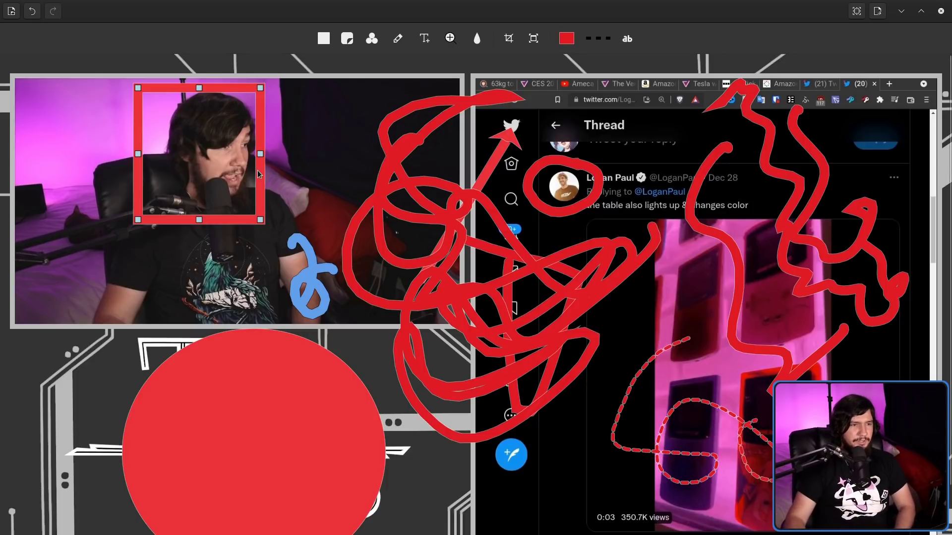
click(602, 39)
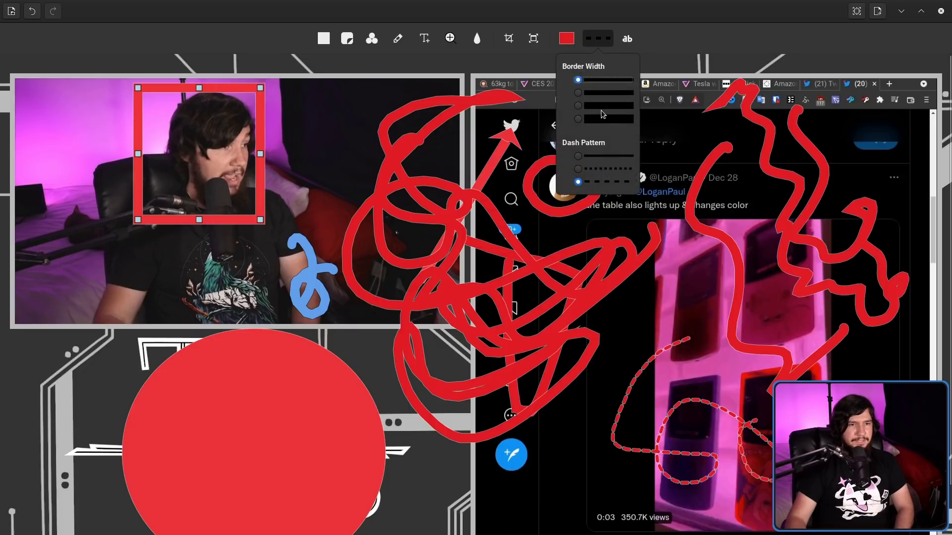
click(599, 92)
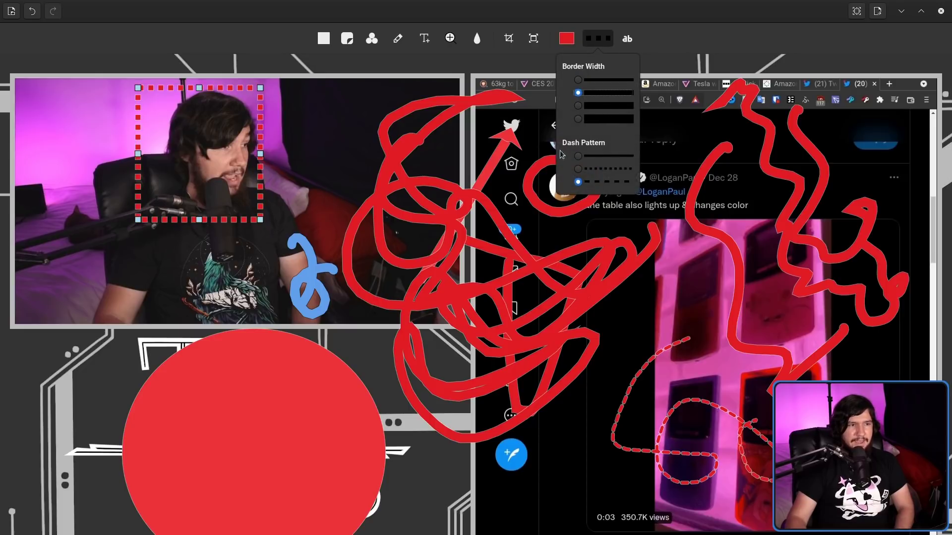
click(581, 169)
click(685, 153)
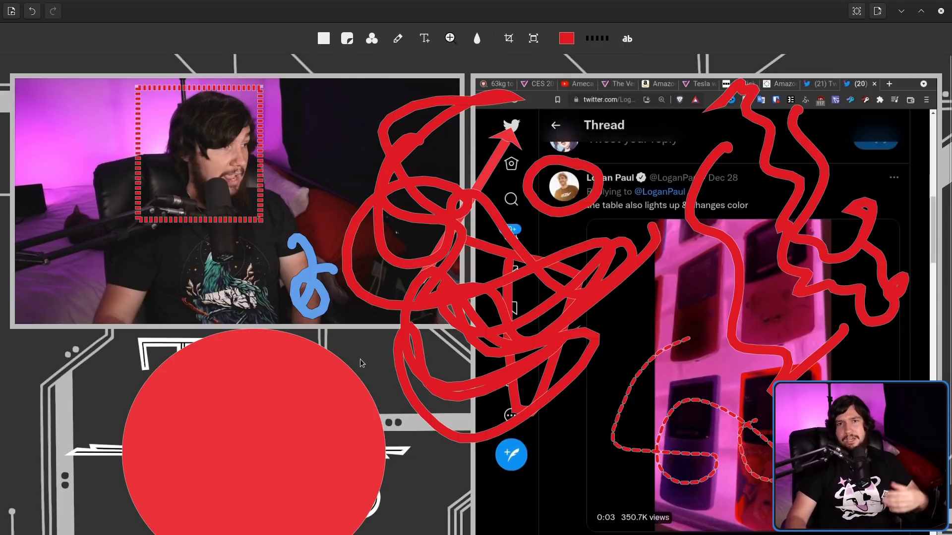
- Change the large circle over the logo from red to grey
click(305, 404)
click(570, 40)
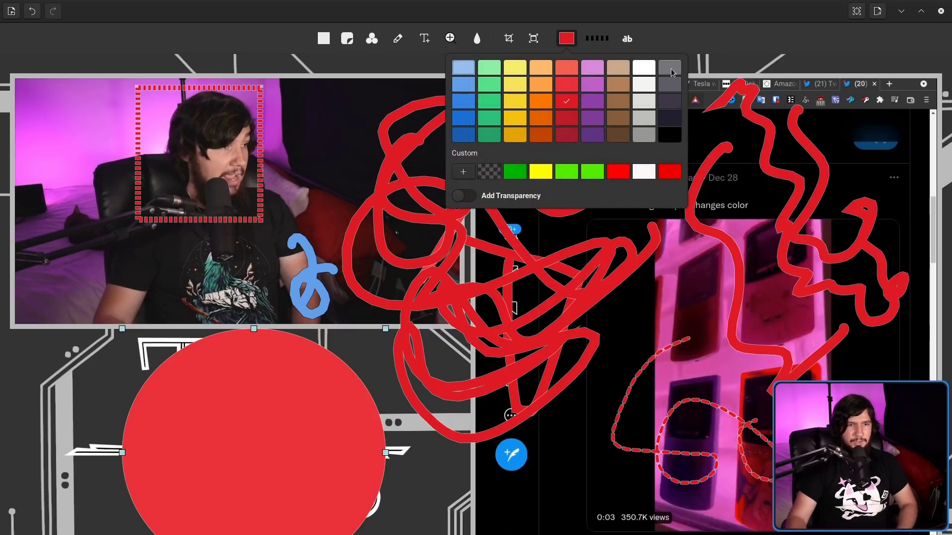
click(670, 69)
key(Escape)
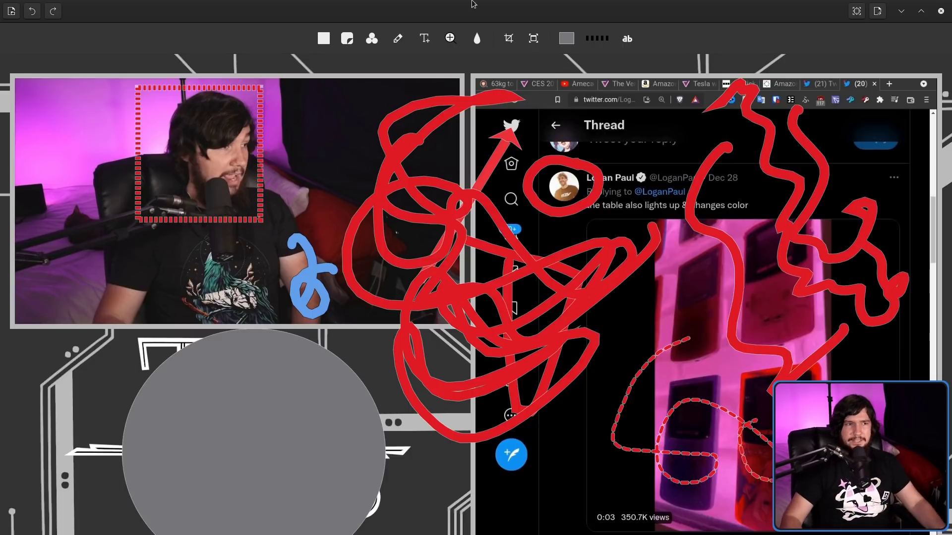
- Add a two-line text box reading 'Hello' and 'world'
click(424, 39)
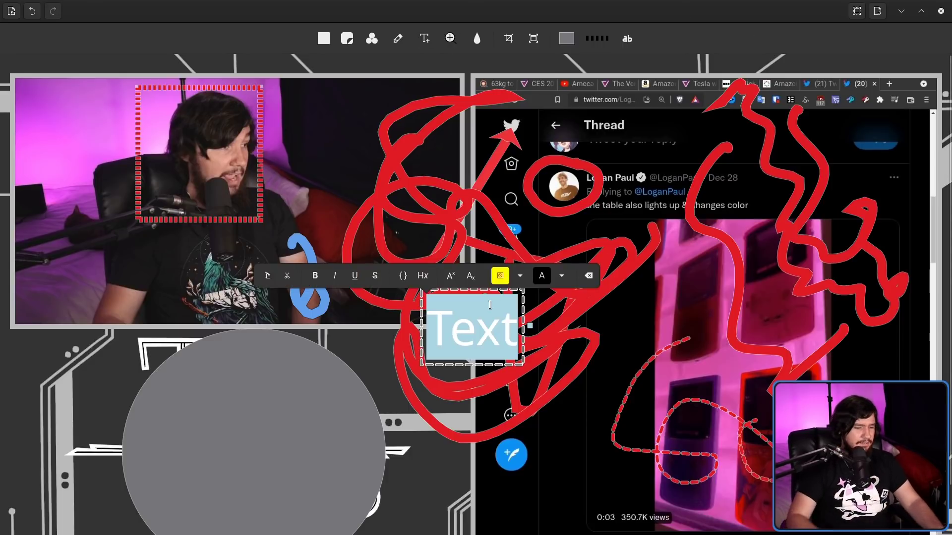
text(Hello)
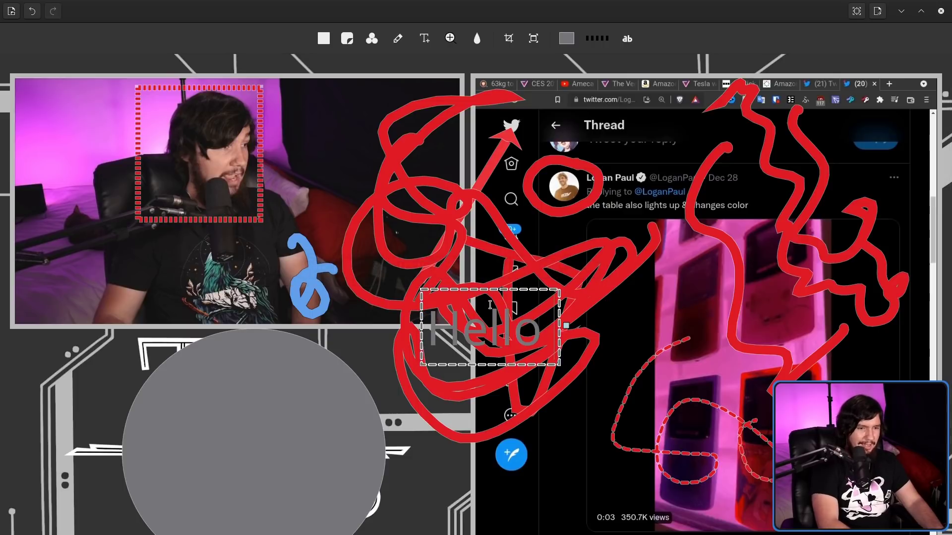
key(Return)
text(world)
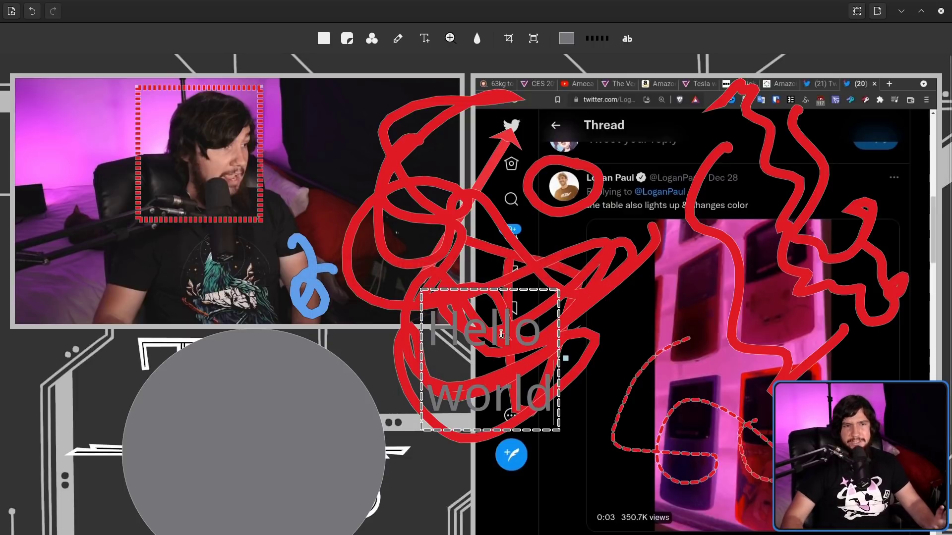
click(555, 393)
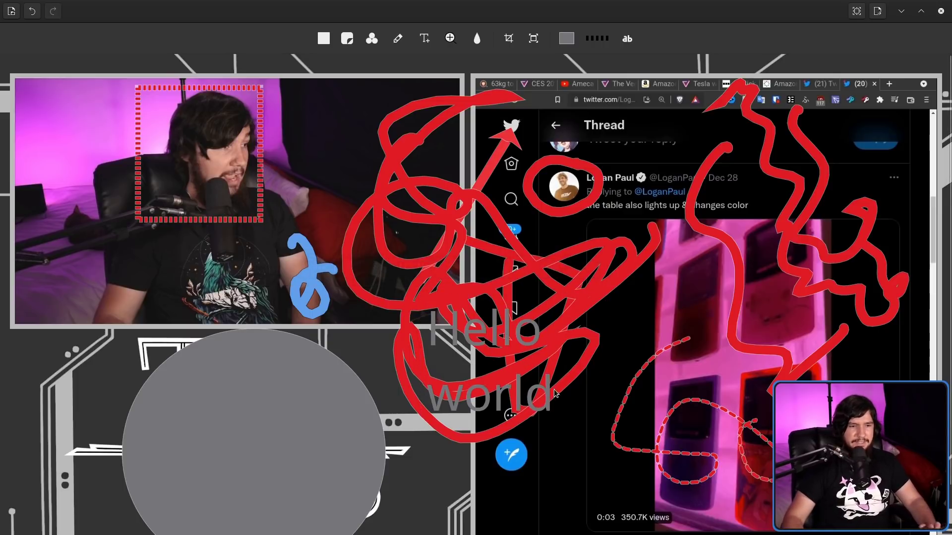
- Make the Hello world text red and move it over the consoles video
double_click(473, 339)
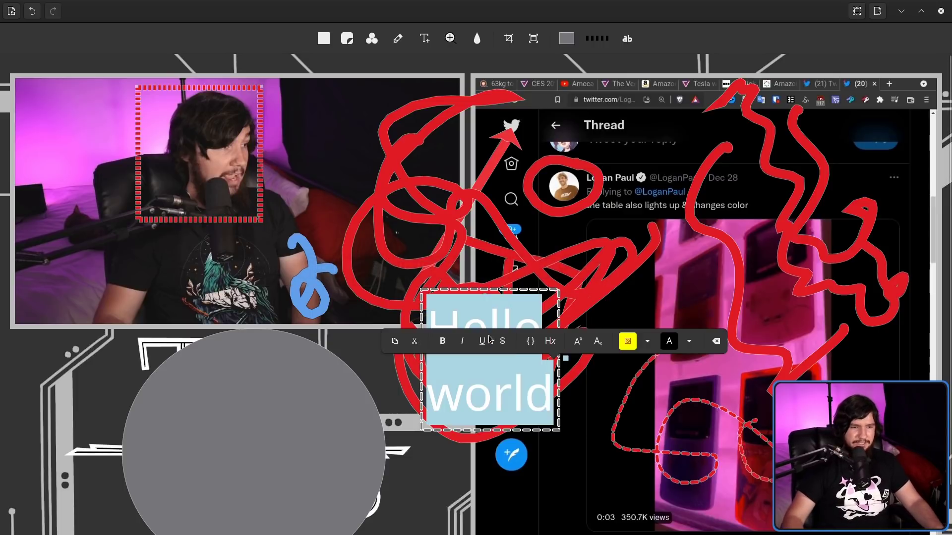
click(567, 38)
click(564, 85)
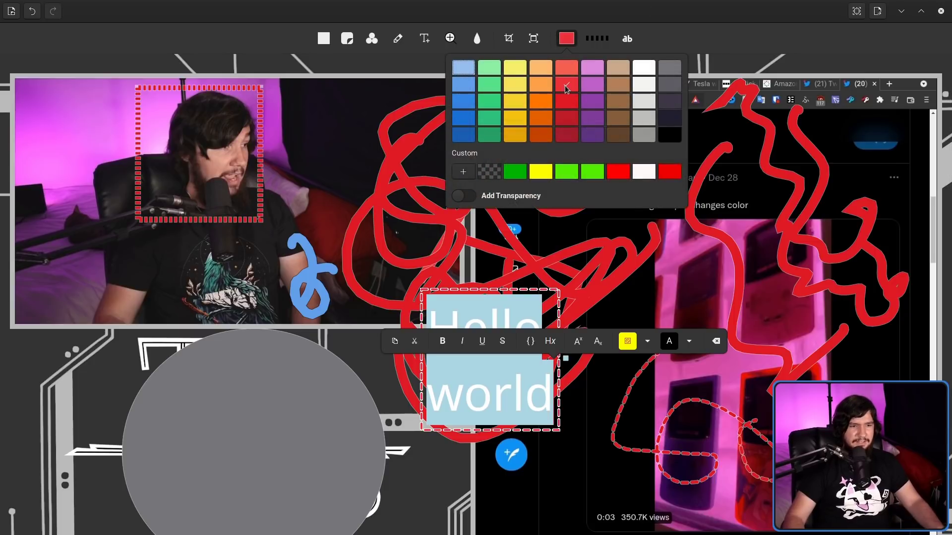
click(693, 431)
drag(544, 384, 741, 421)
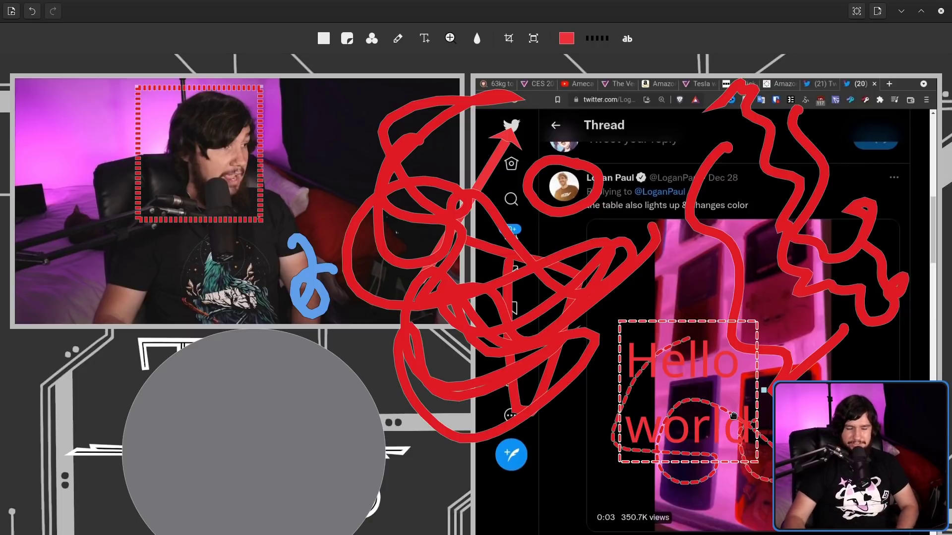
- Change the Hello world text's font to Source Code Pro
double_click(734, 417)
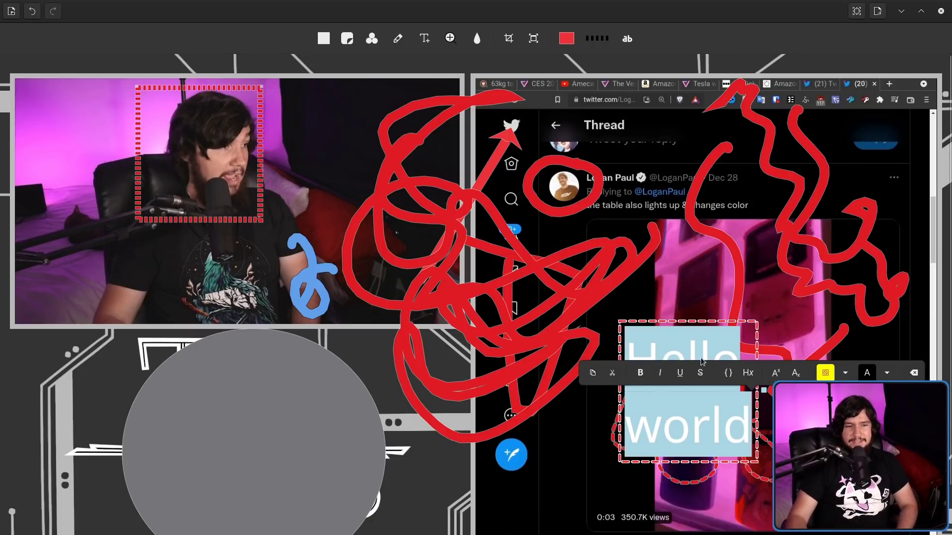
click(627, 39)
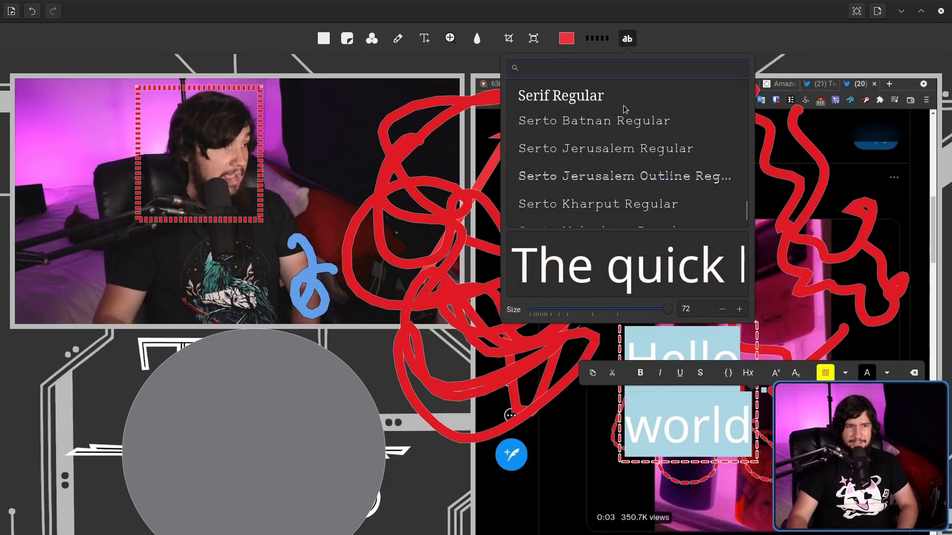
scroll(628, 136, down, 4)
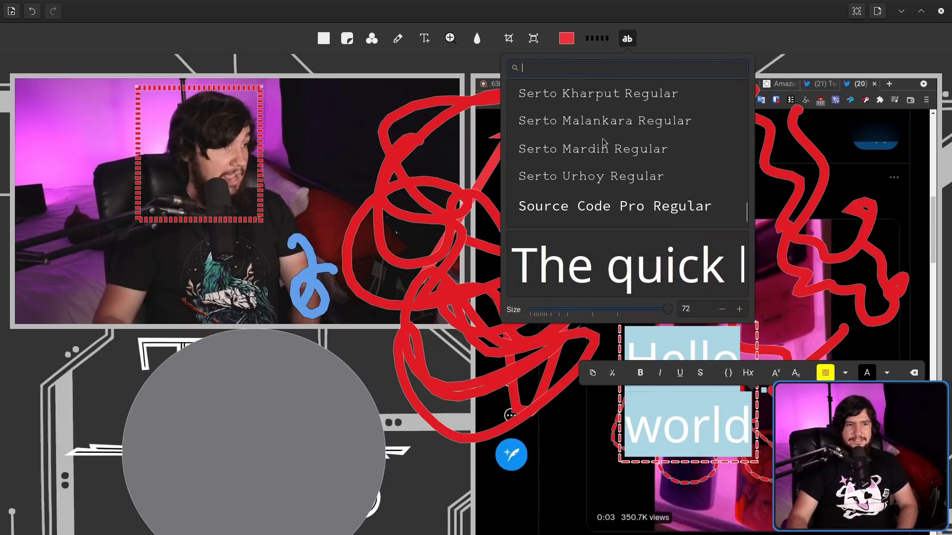
click(626, 212)
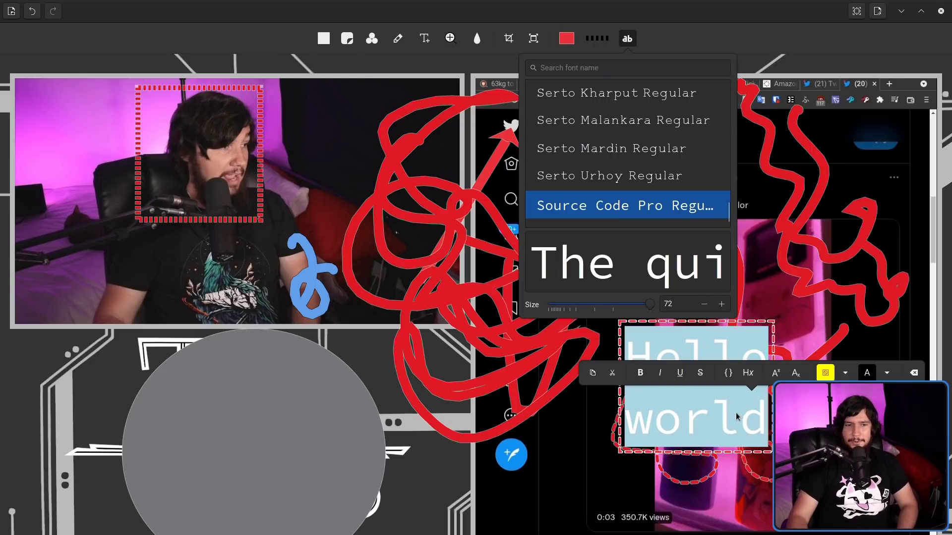
key(Escape)
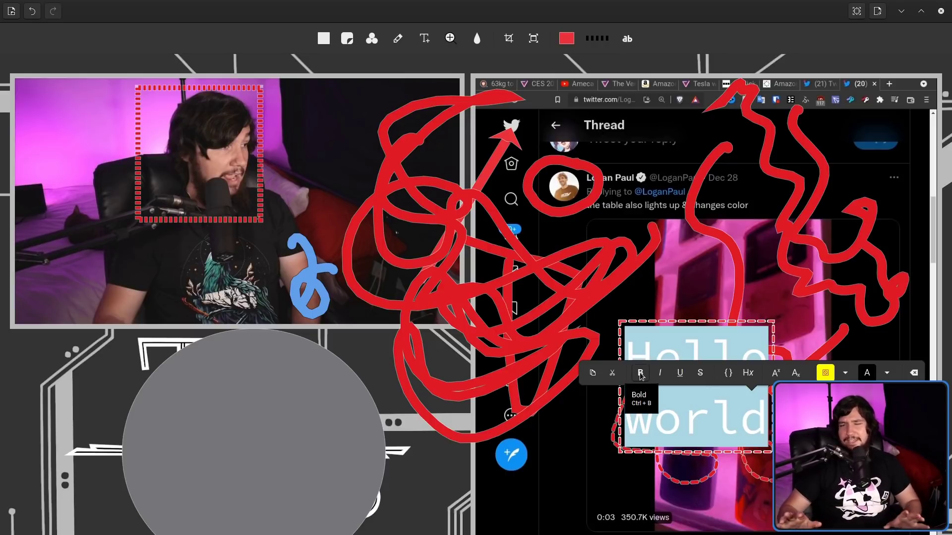
key(Escape)
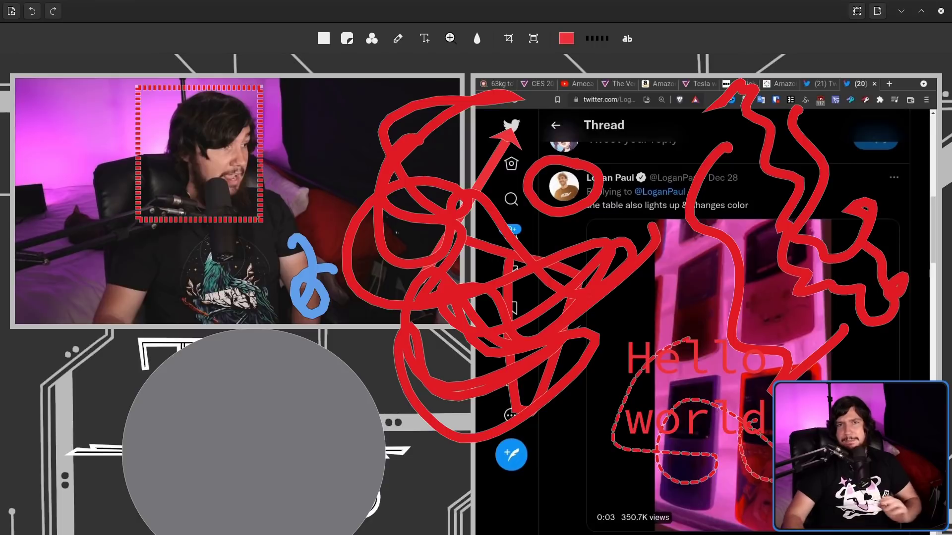
- Add a magnifier, position it over the face in the dotted box, and raise its zoom
click(457, 38)
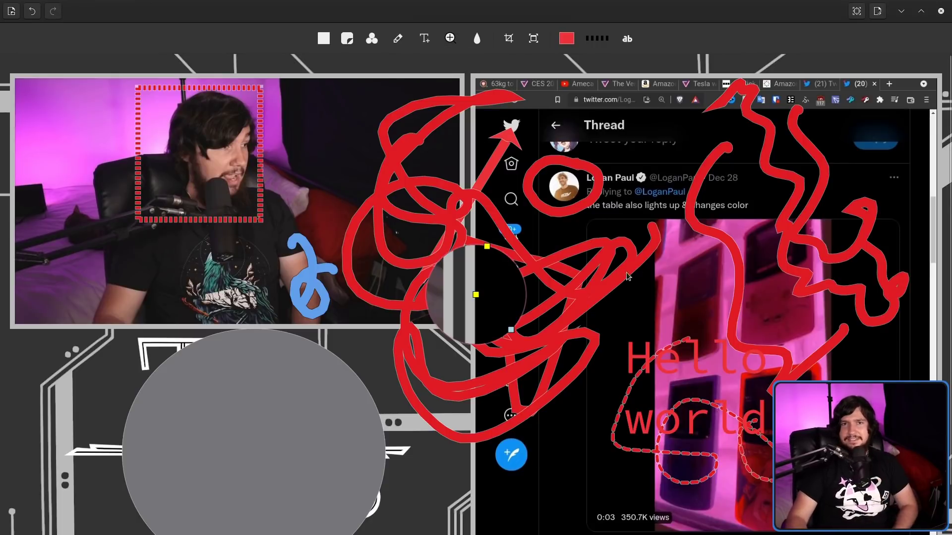
drag(505, 309, 249, 174)
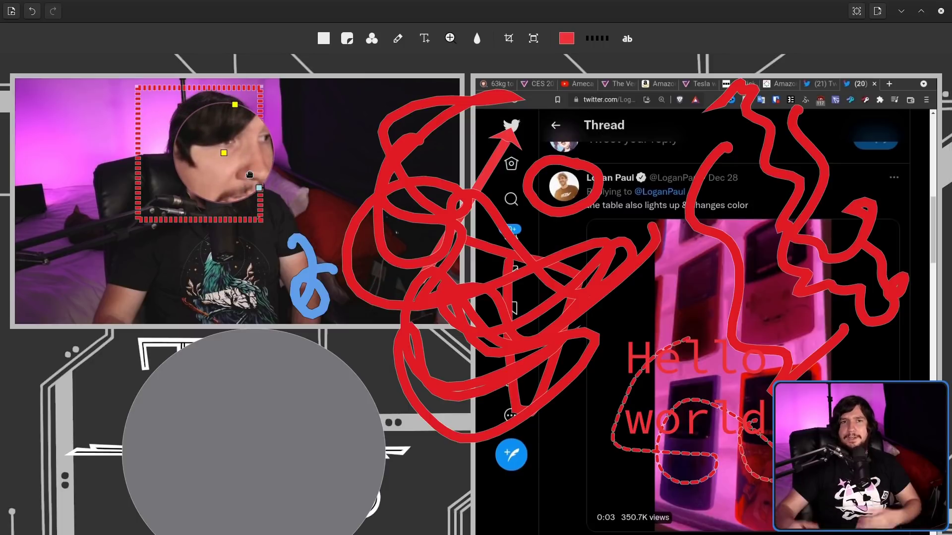
drag(258, 185, 264, 200)
drag(240, 123, 251, 163)
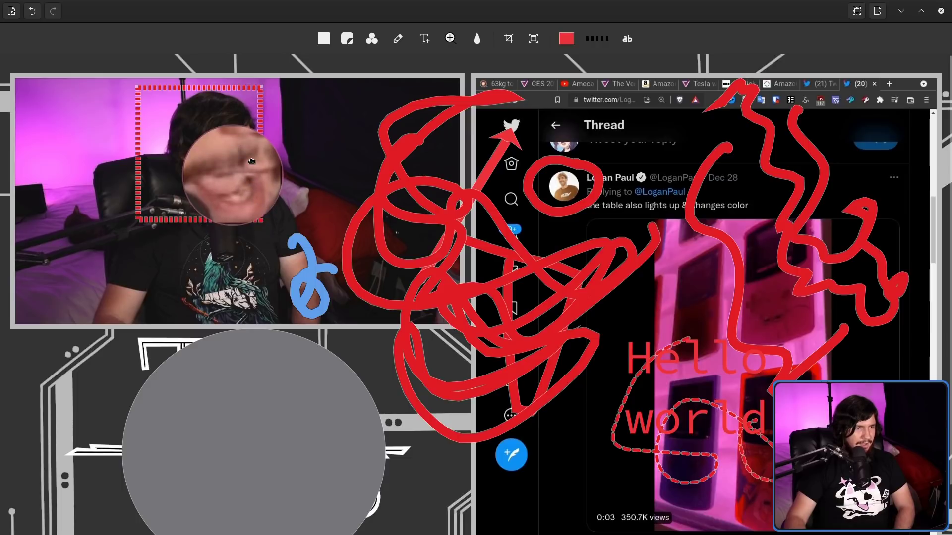
click(353, 184)
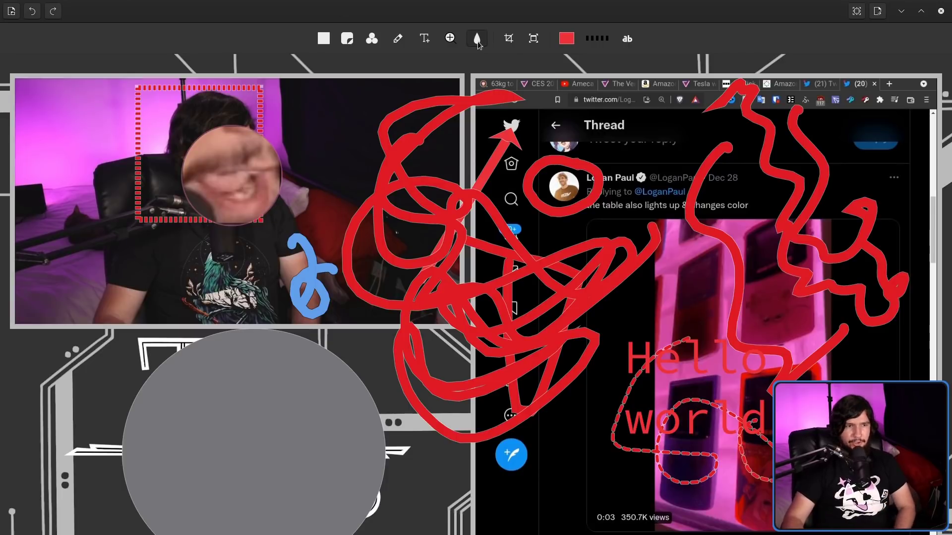
- Blur a rectangle over the shirt graphic below the face, enlarging it to cover the shirt
click(477, 39)
mouse_move(423, 278)
mouse_down()
mouse_move(520, 311)
mouse_move(241, 249)
mouse_up()
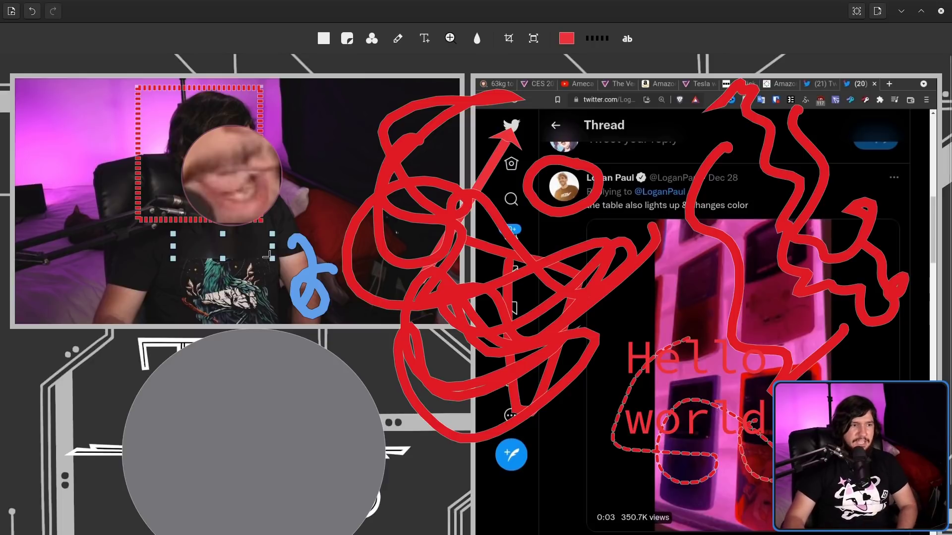
drag(270, 256, 281, 323)
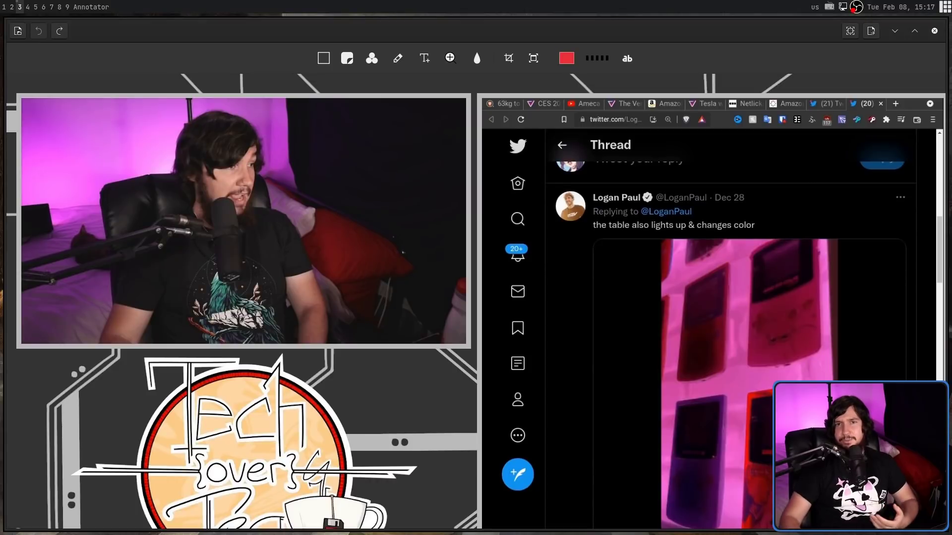
- Crop the screenshot around the webcam frame, the Tech over Tea logo and part of the tweet
click(509, 58)
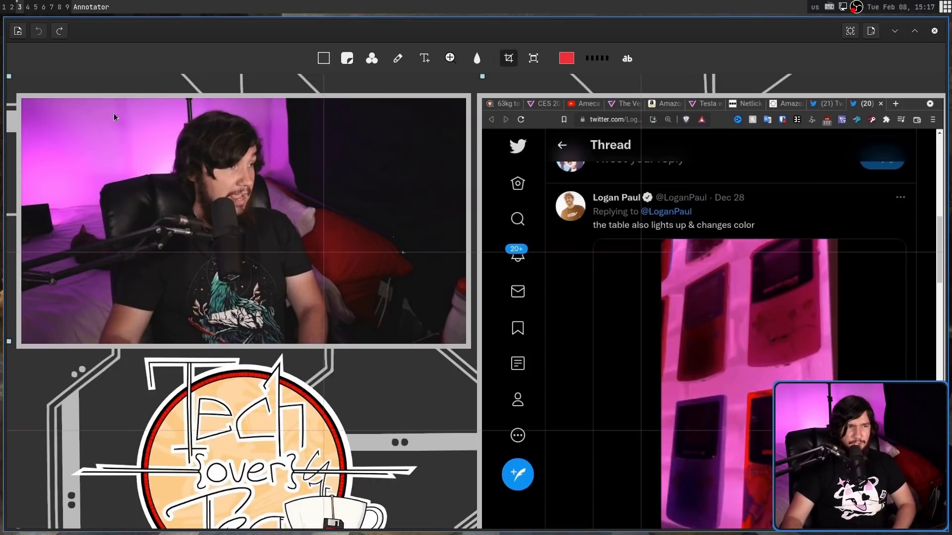
drag(12, 79, 71, 172)
drag(336, 268, 323, 254)
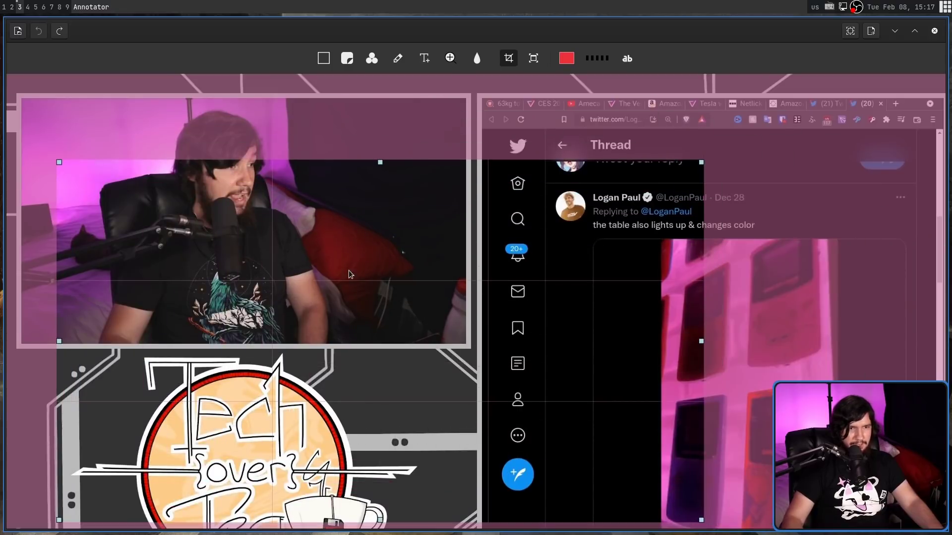
key(Return)
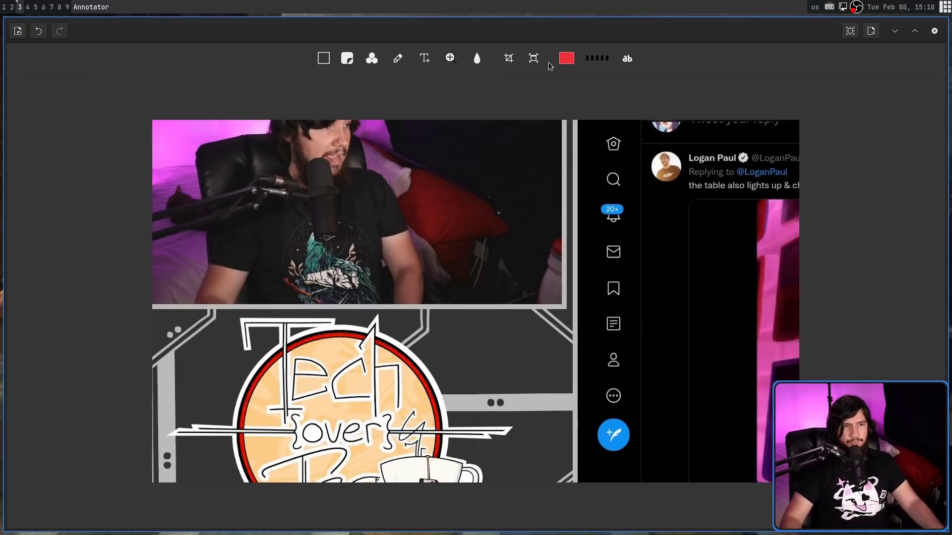
- Dismiss the Resize Image dialog unchanged and undo the crop to restore the full screenshot
click(539, 61)
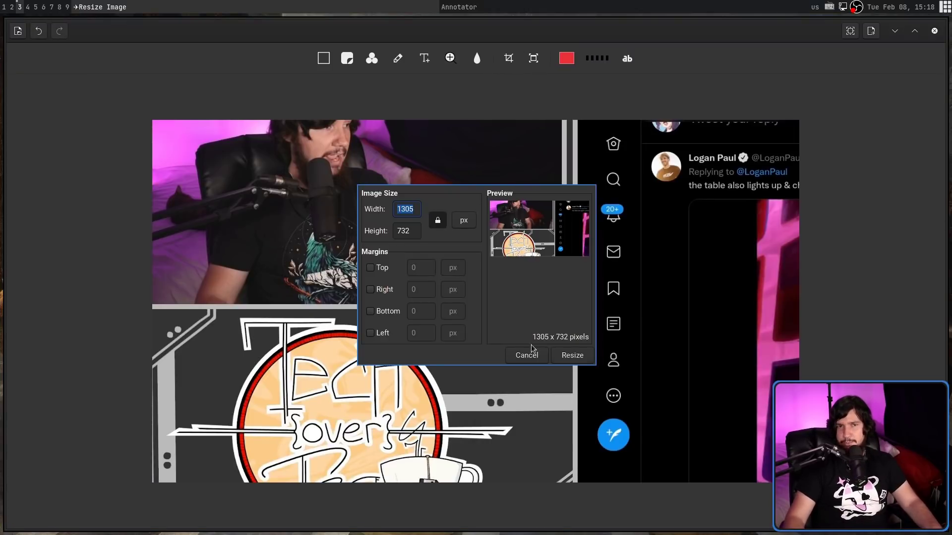
click(521, 356)
key(ctrl+z)
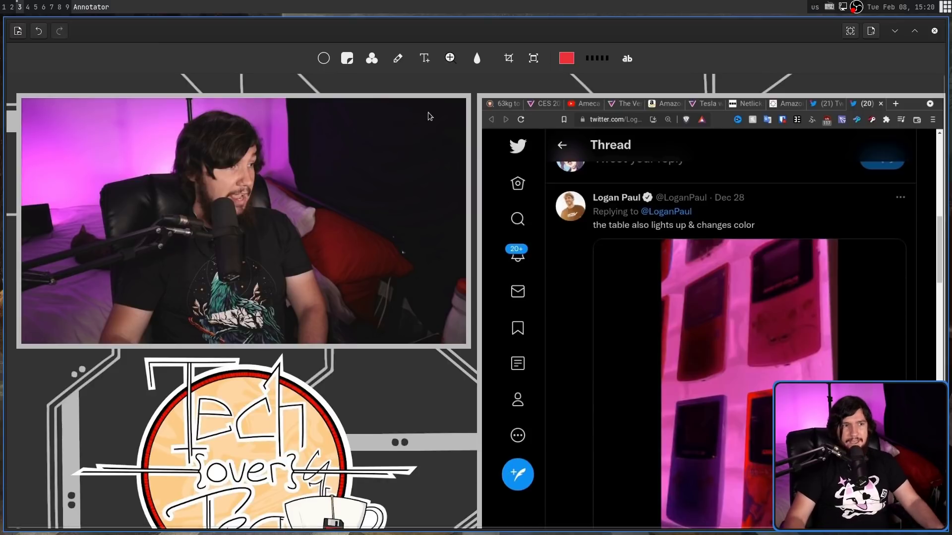
- Draw a red dashed outline rectangle over the webcam's dark right side
click(326, 60)
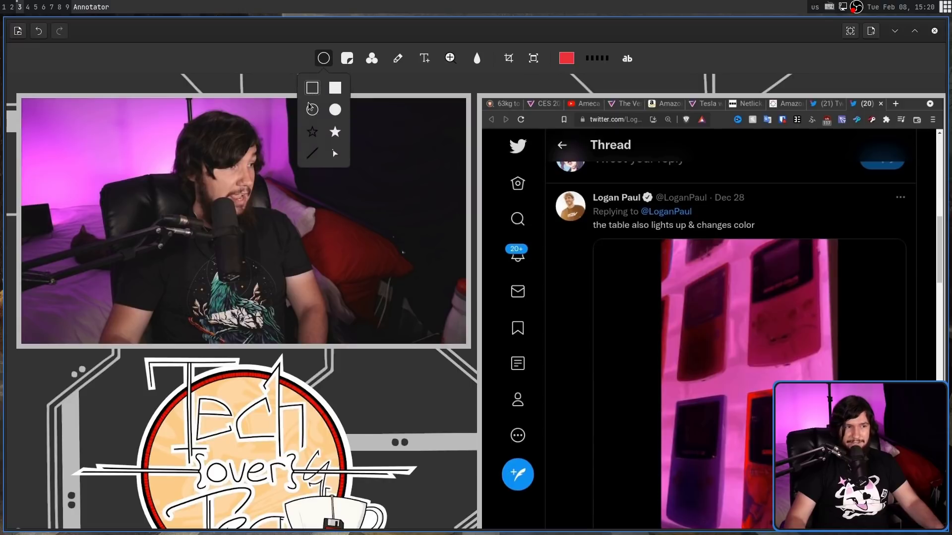
click(312, 88)
drag(426, 289, 526, 313)
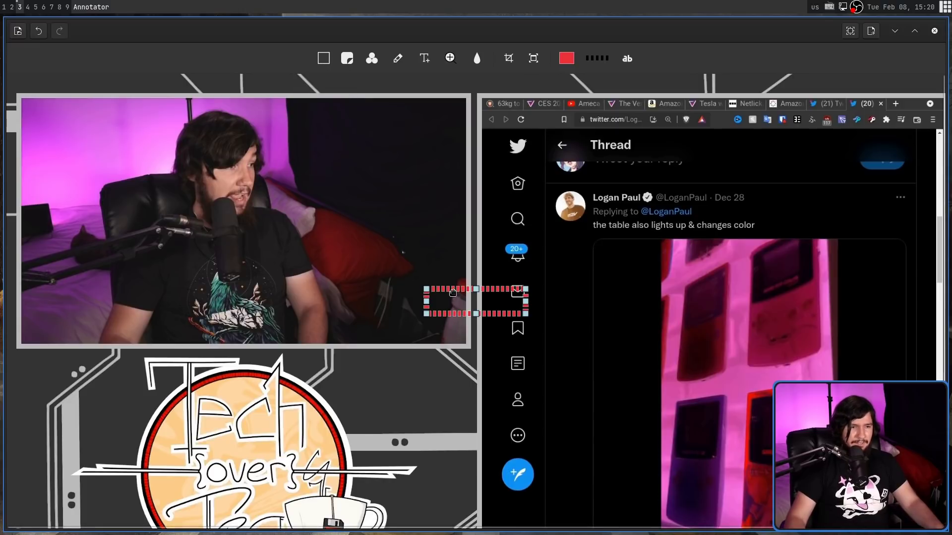
drag(452, 293, 326, 169)
drag(400, 191, 461, 364)
- Copy the dashed rectangle and place the copy over the tweet
right_click(460, 214)
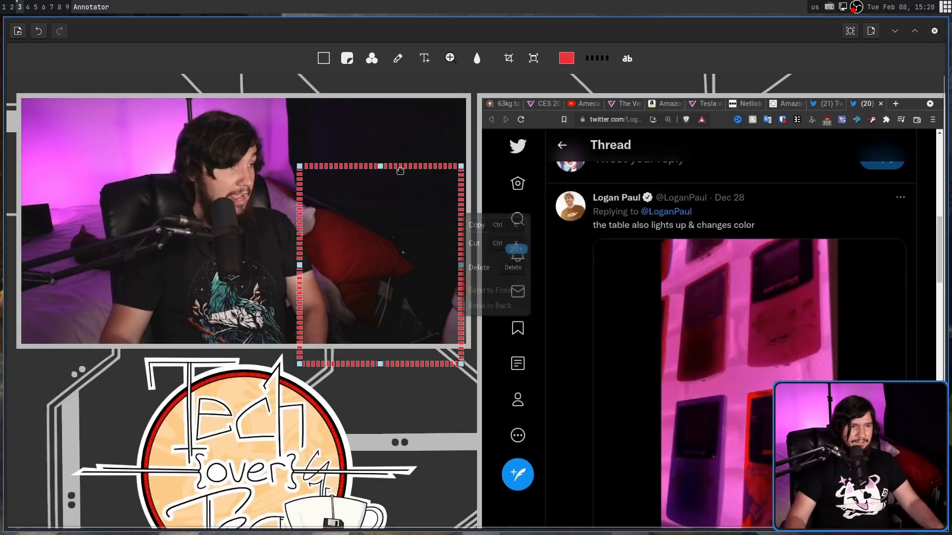
click(489, 226)
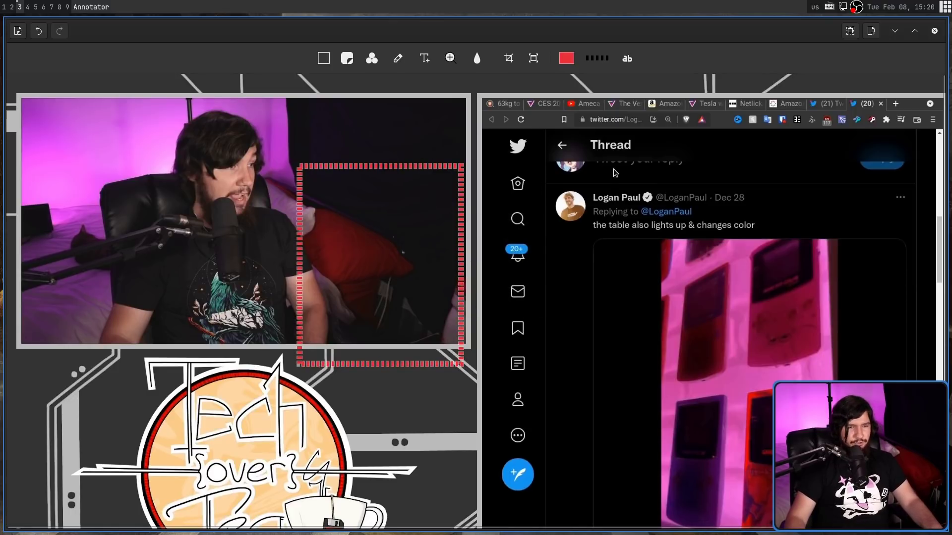
key(ctrl+v)
drag(524, 207, 727, 193)
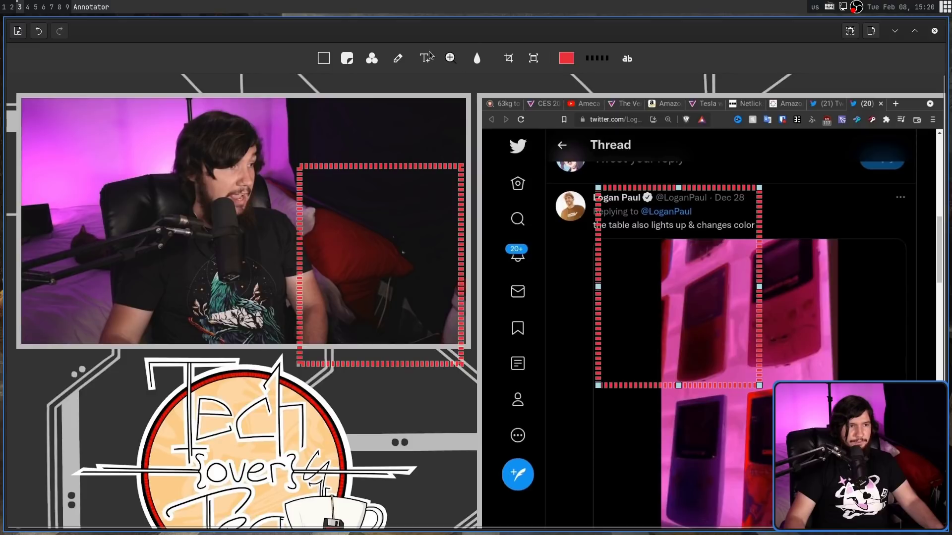
- Move the solid red bar onto the webcam's upper left and paste another dashed rectangle
click(323, 58)
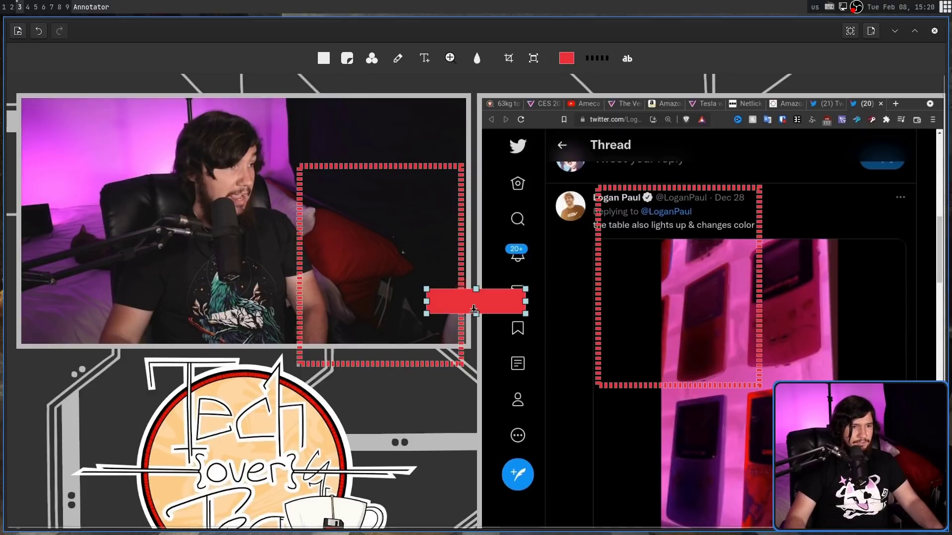
drag(473, 308, 129, 213)
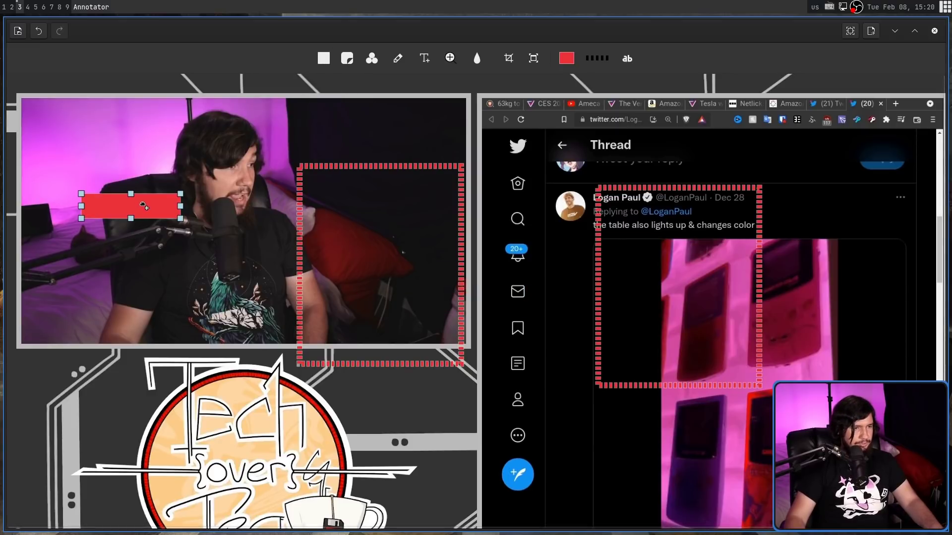
right_click(143, 205)
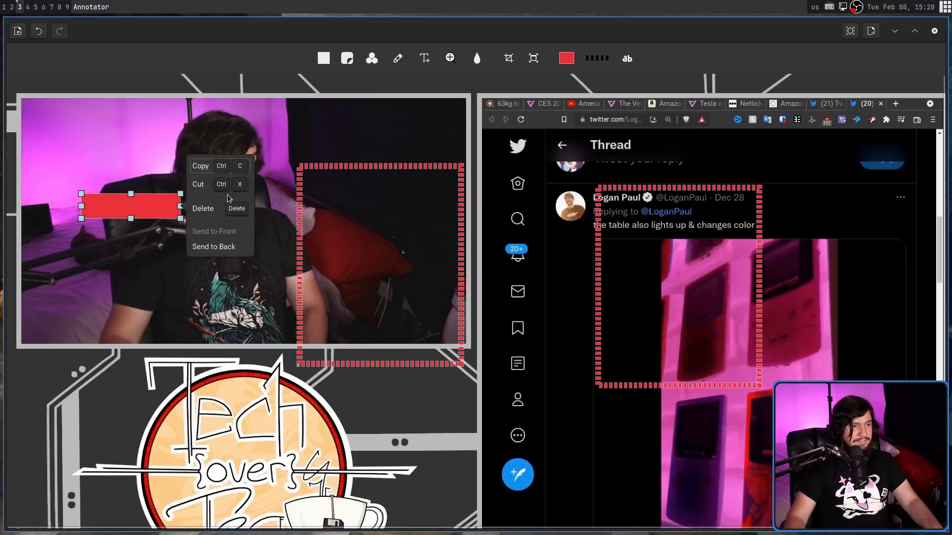
key(Escape)
click(237, 363)
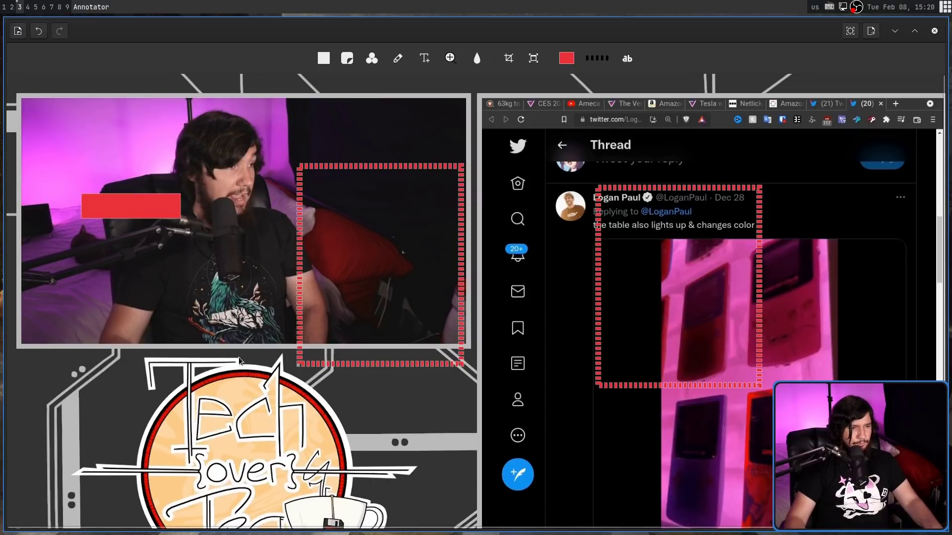
key(ctrl+v)
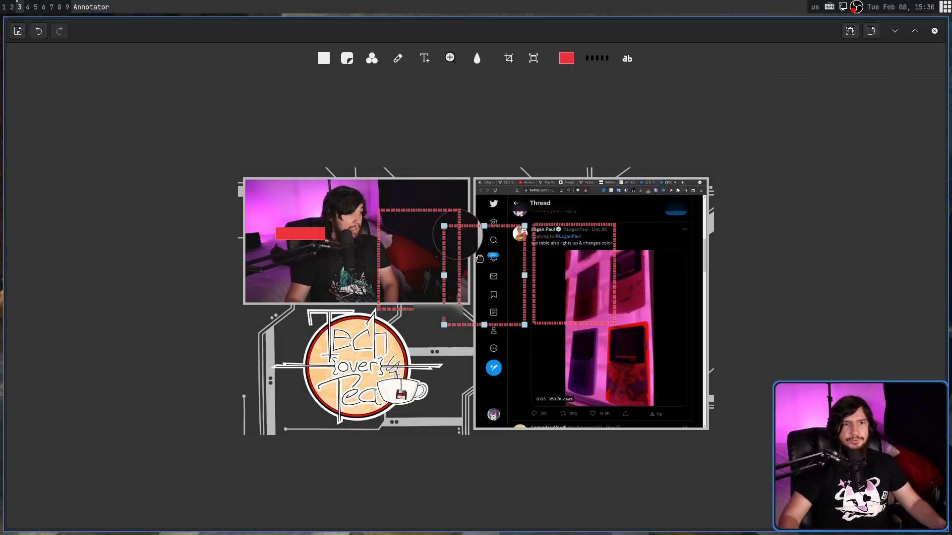
scroll(479, 256, up, 3)
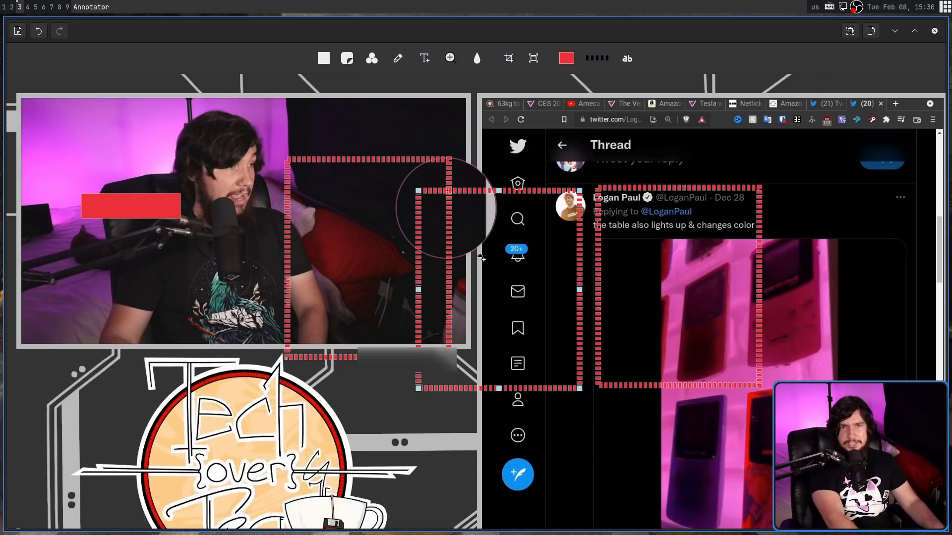
scroll(480, 257, down, 1)
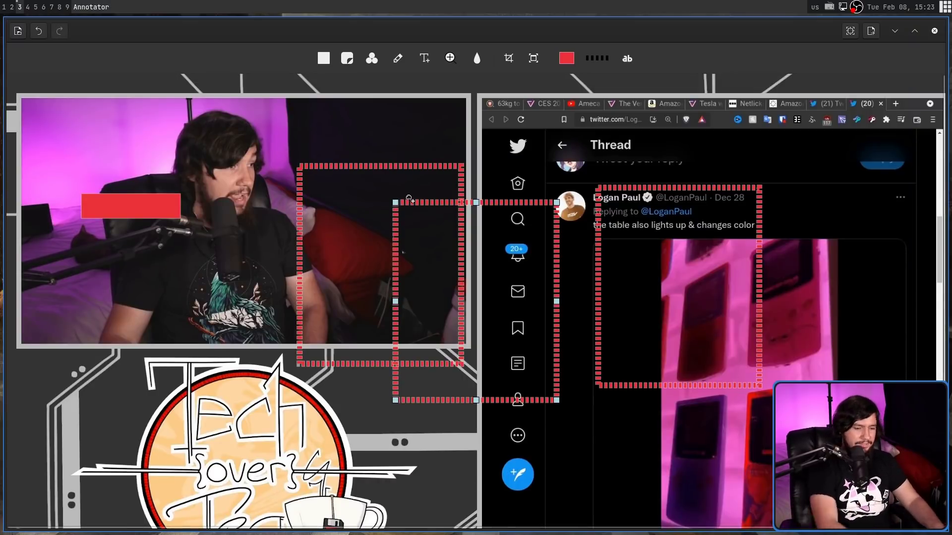
scroll(409, 198, down, 5)
scroll(409, 198, up, 5)
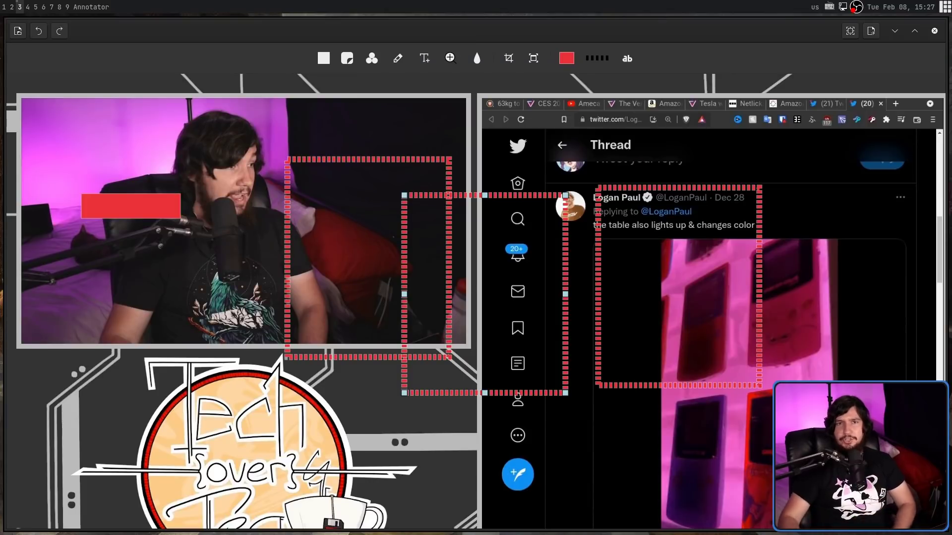
- Add a magnifier circle and a blurred strip below the webcam frame
click(450, 58)
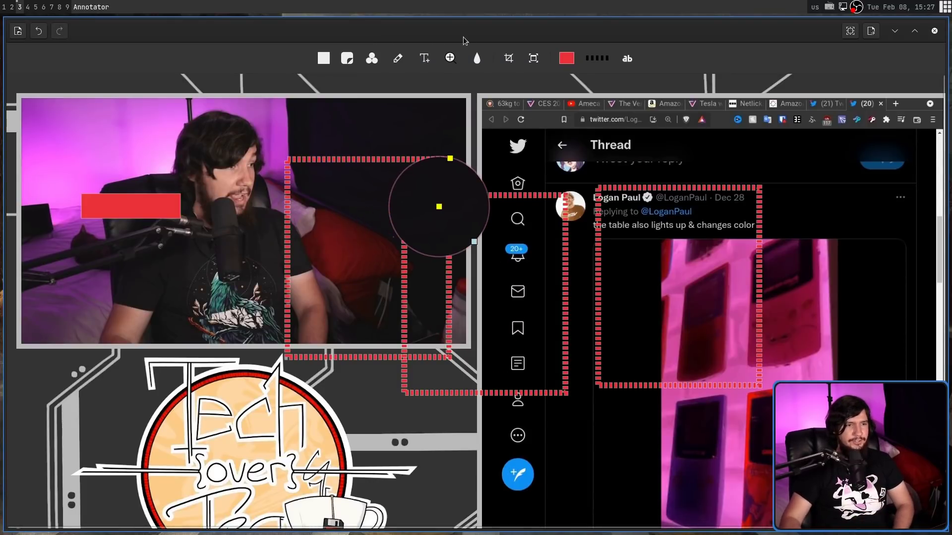
drag(456, 347, 357, 372)
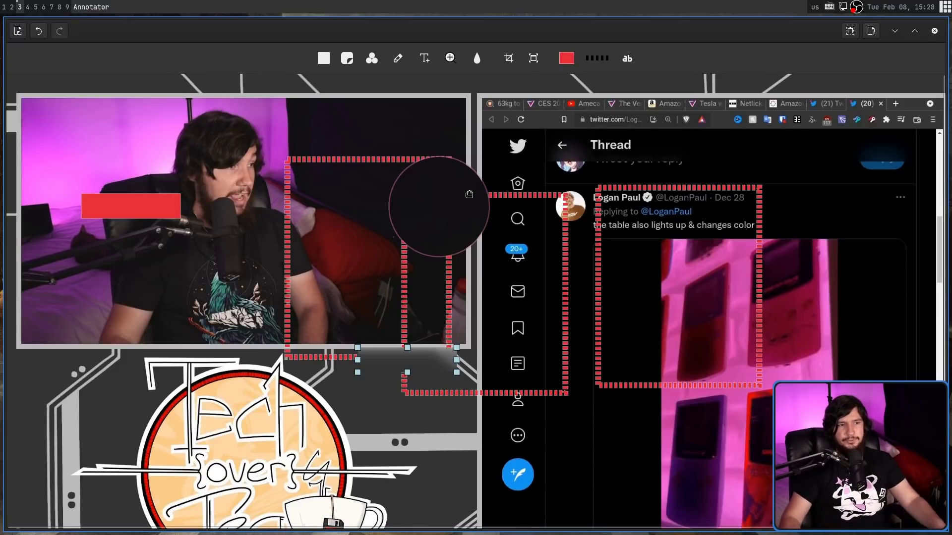
drag(469, 197, 501, 155)
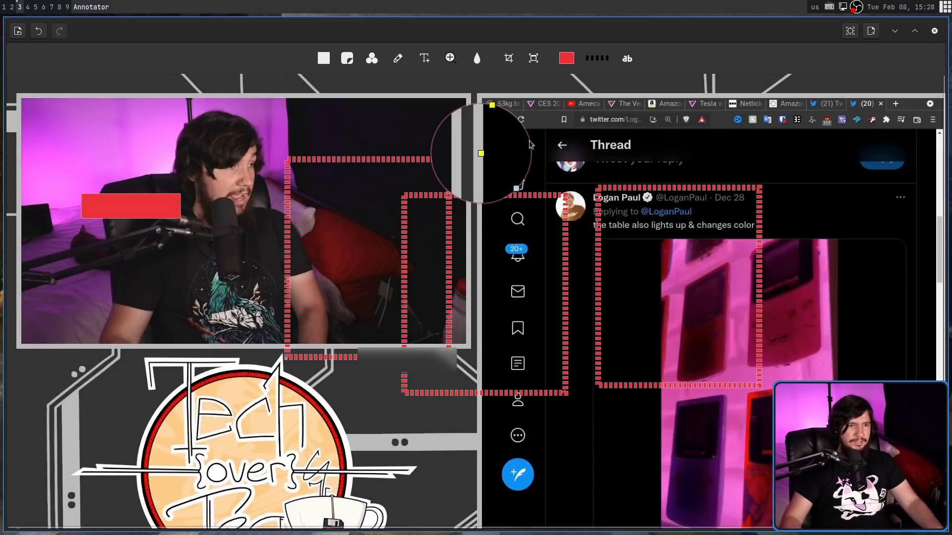
- Send the magnifier behind the dashed rectangles and place it on the webcam–browser border
right_click(508, 153)
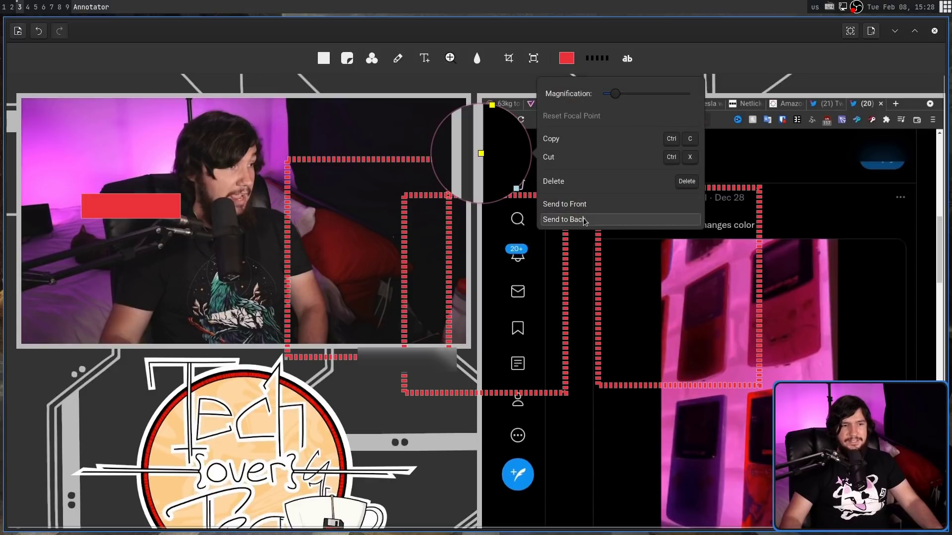
click(605, 219)
drag(514, 153, 480, 206)
click(479, 206)
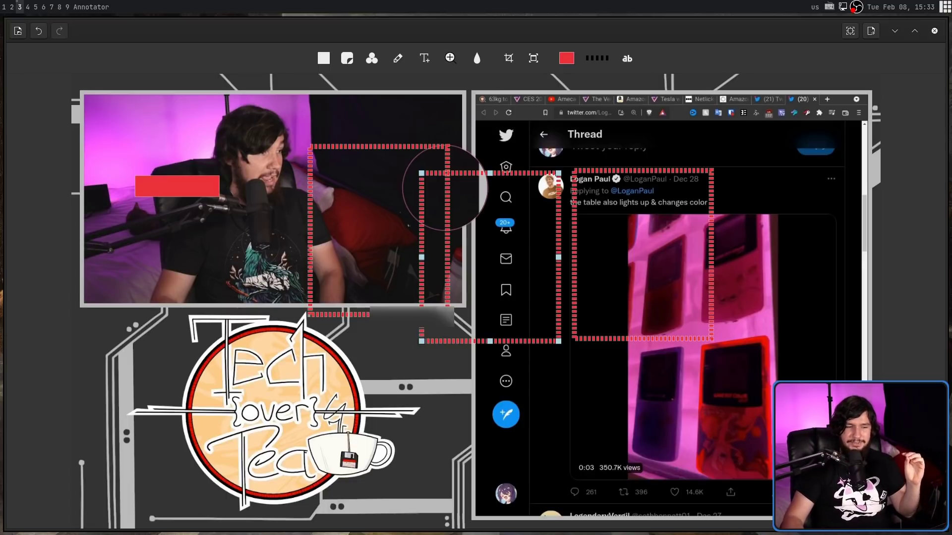
key(Print)
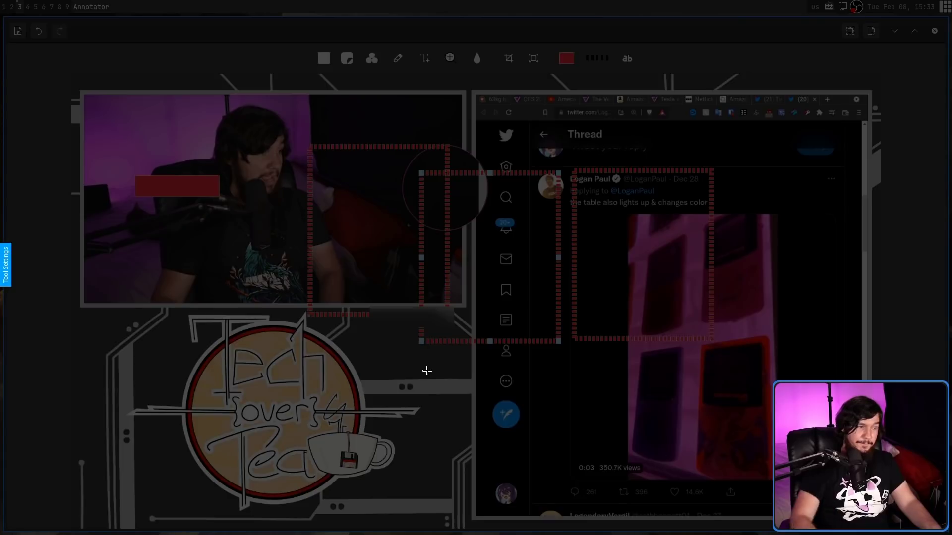
drag(181, 82, 766, 419)
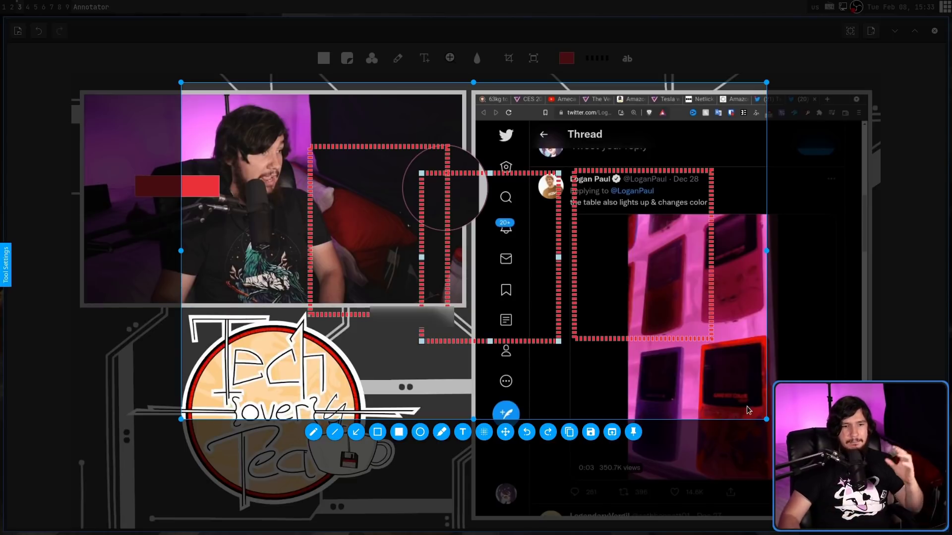
mouse_move(767, 420)
mouse_down()
mouse_move(856, 482)
mouse_move(427, 342)
mouse_move(615, 351)
mouse_up()
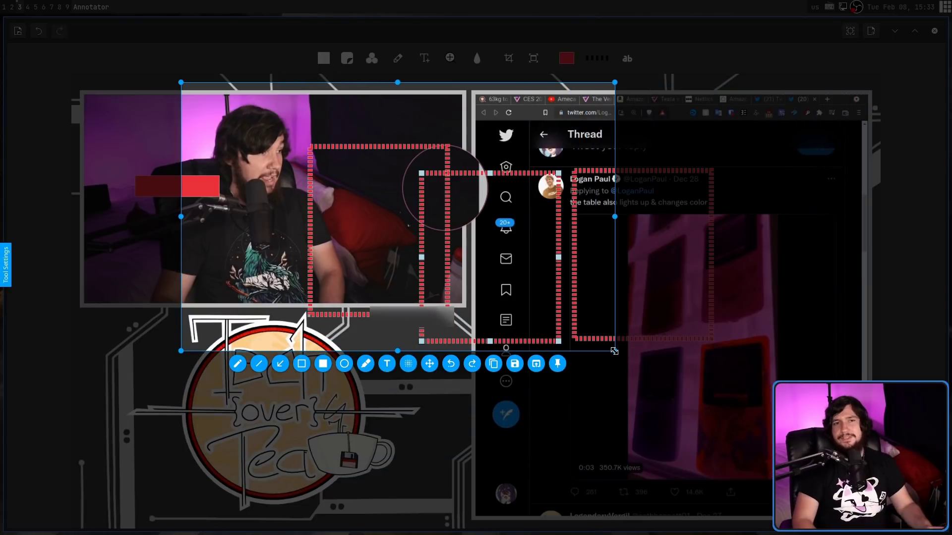
key(Escape)
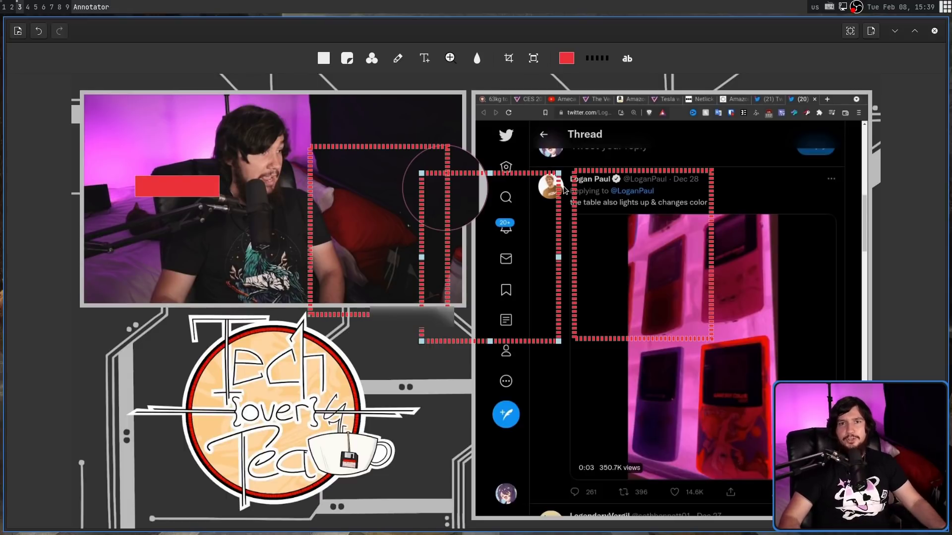
- Switch to Brave on workspace 1 and scroll the Annotator README up to the Ubuntu (PPA) section
key(super+1)
scroll(419, 211, up, 2)
scroll(417, 211, up, 1)
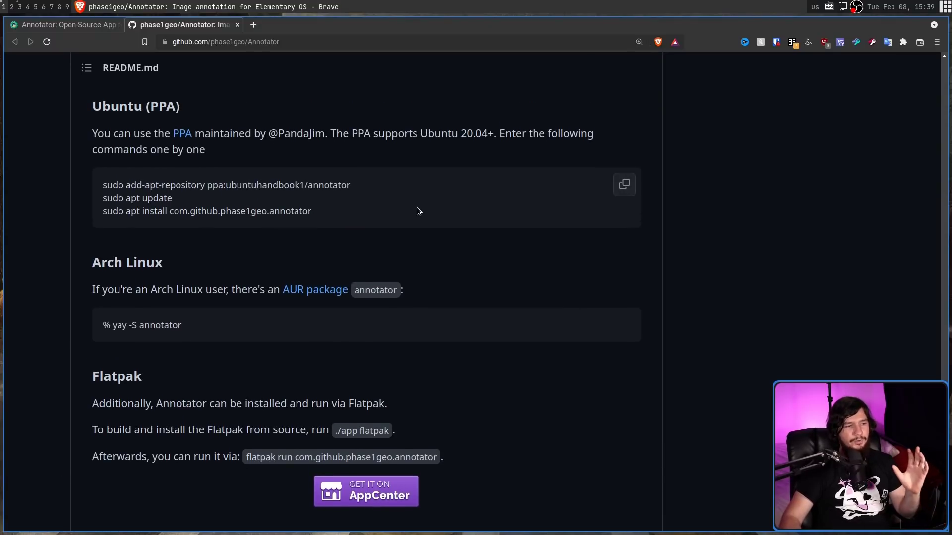